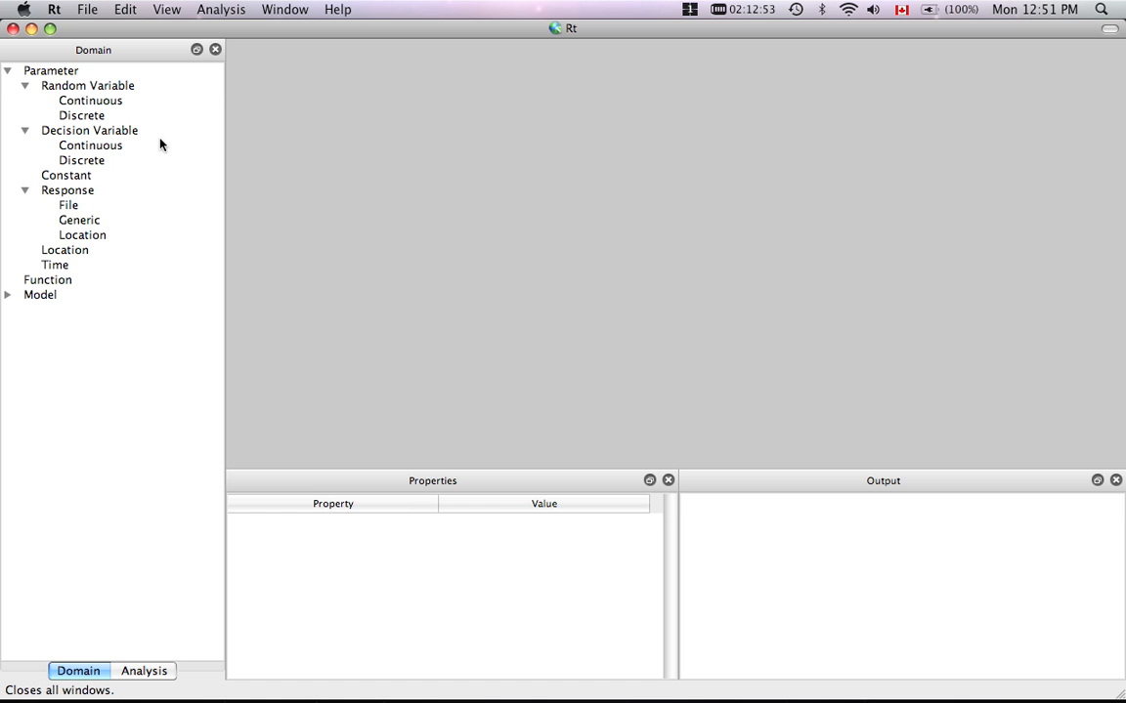
# Step: Examine the object categories in the Domain and Analysis trees, collapsing the Parameter, Nonlinear Single Constraint Solver and Step Size Searcher branches
pyautogui.click(9, 71)
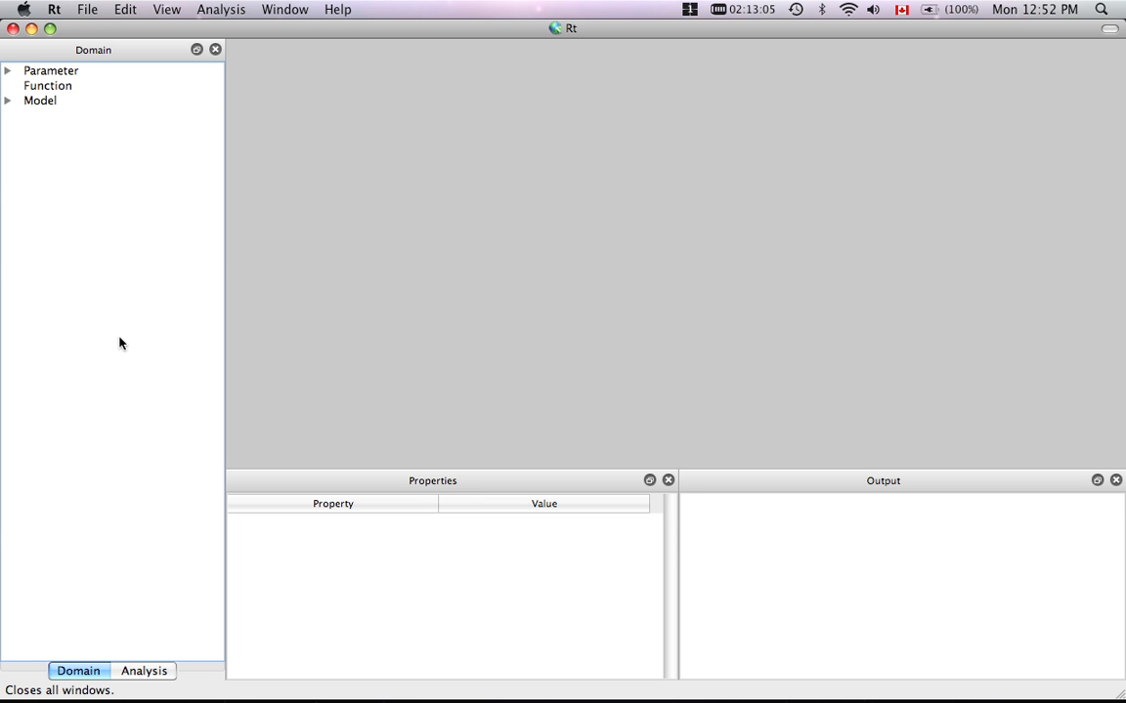
pyautogui.click(144, 671)
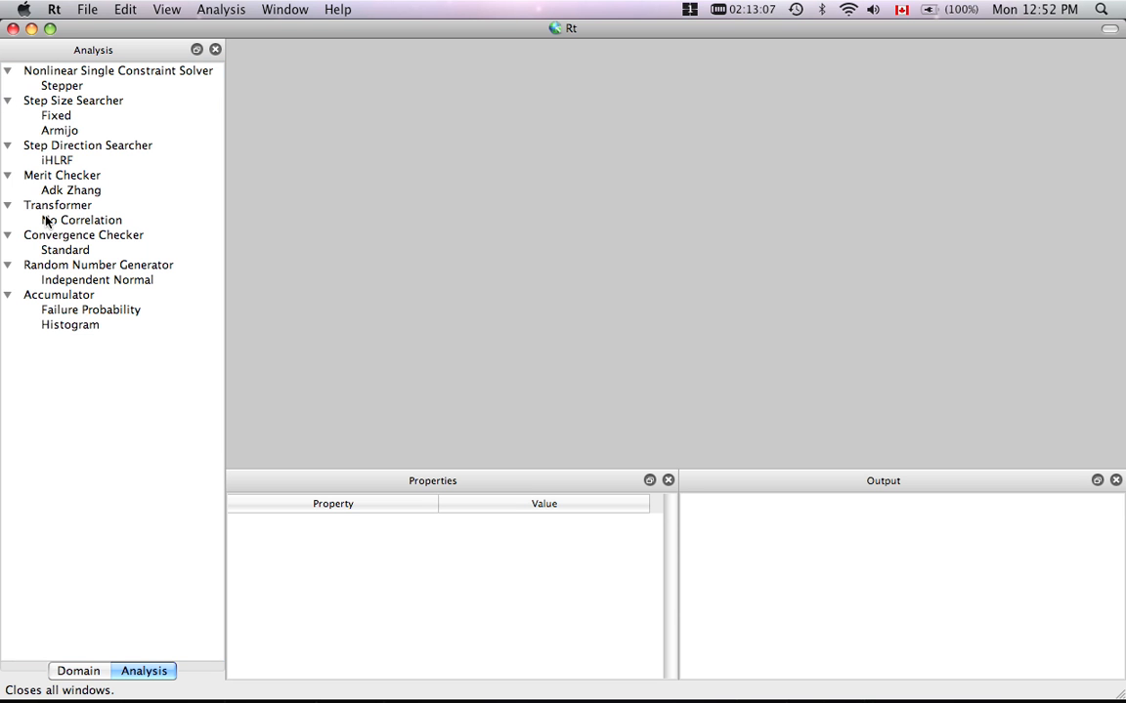
pyautogui.click(8, 74)
pyautogui.click(8, 86)
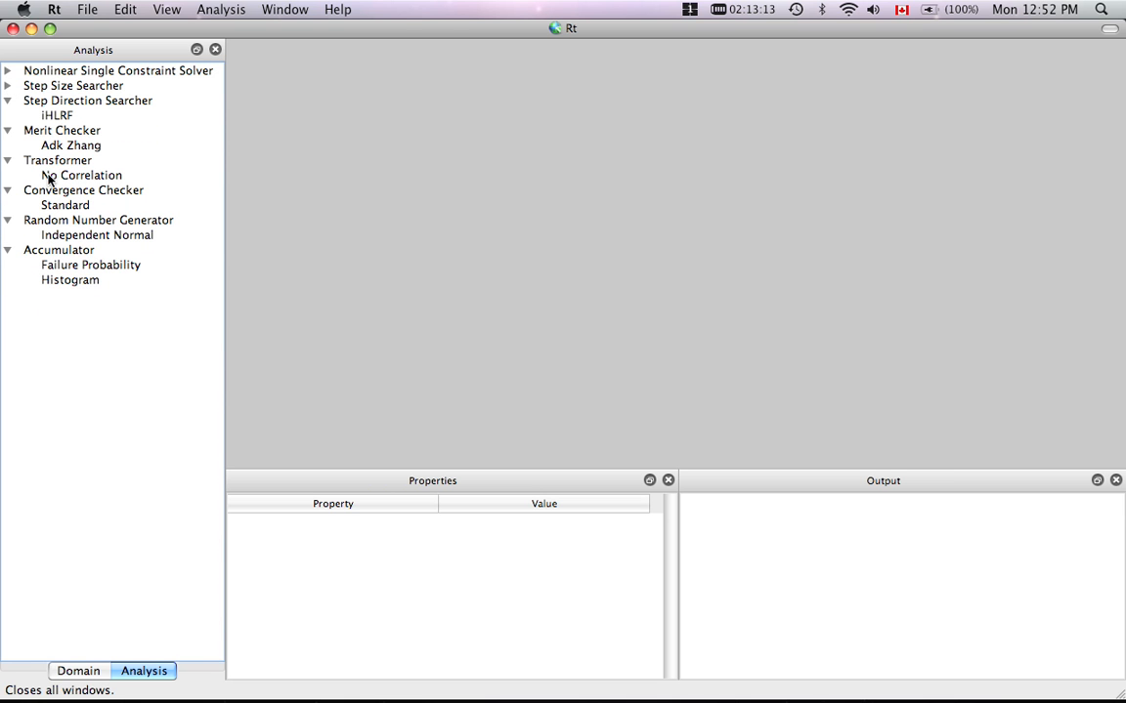
pyautogui.click(78, 671)
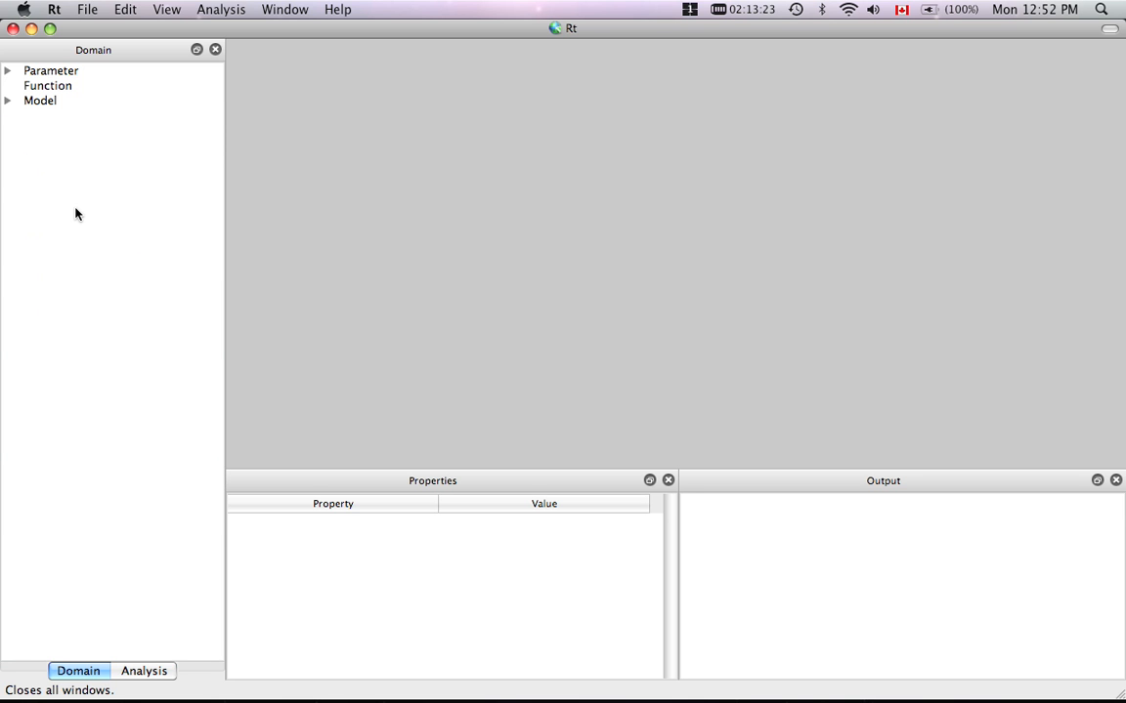
# Step: Load Explicit Reliability Problem.rt into Rt from the Explicit folder in Finder, and restore the enlarged Rt window
pyautogui.click(86, 10)
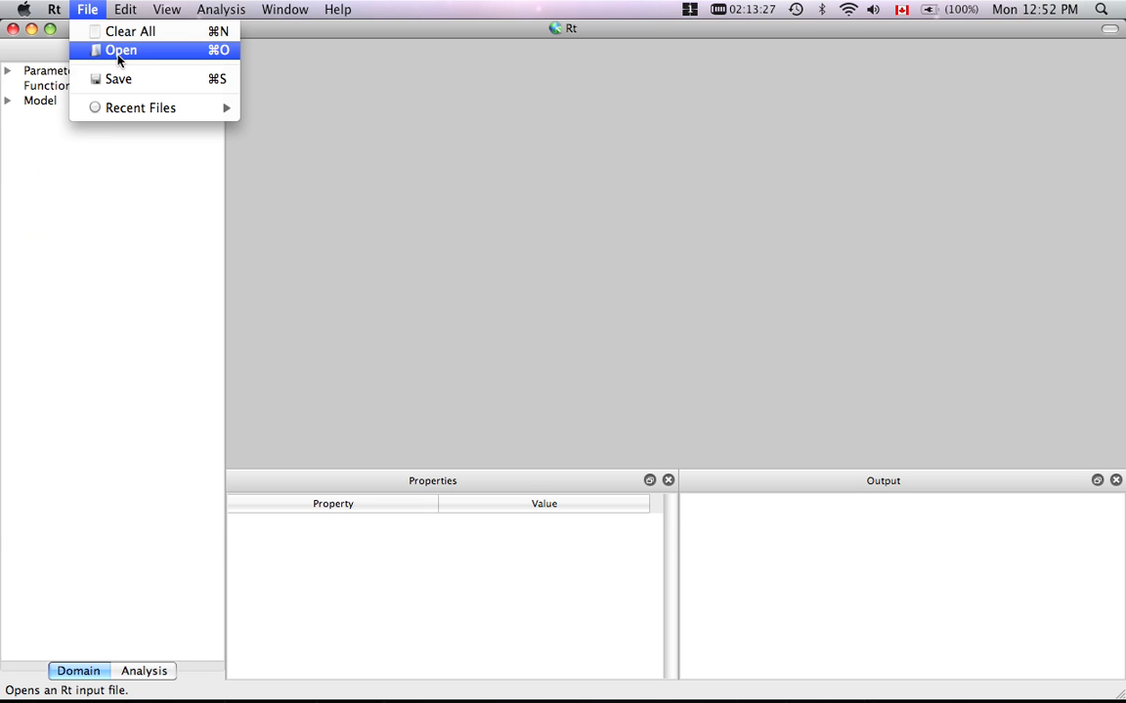
pyautogui.click(155, 256)
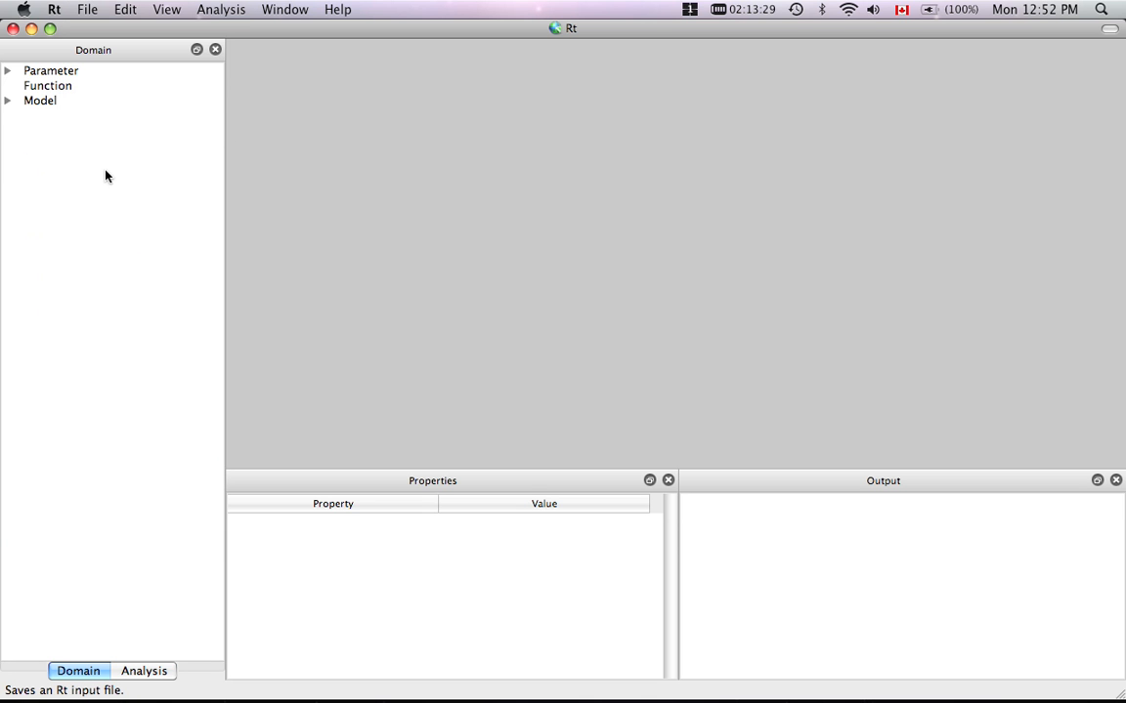
pyautogui.click(51, 29)
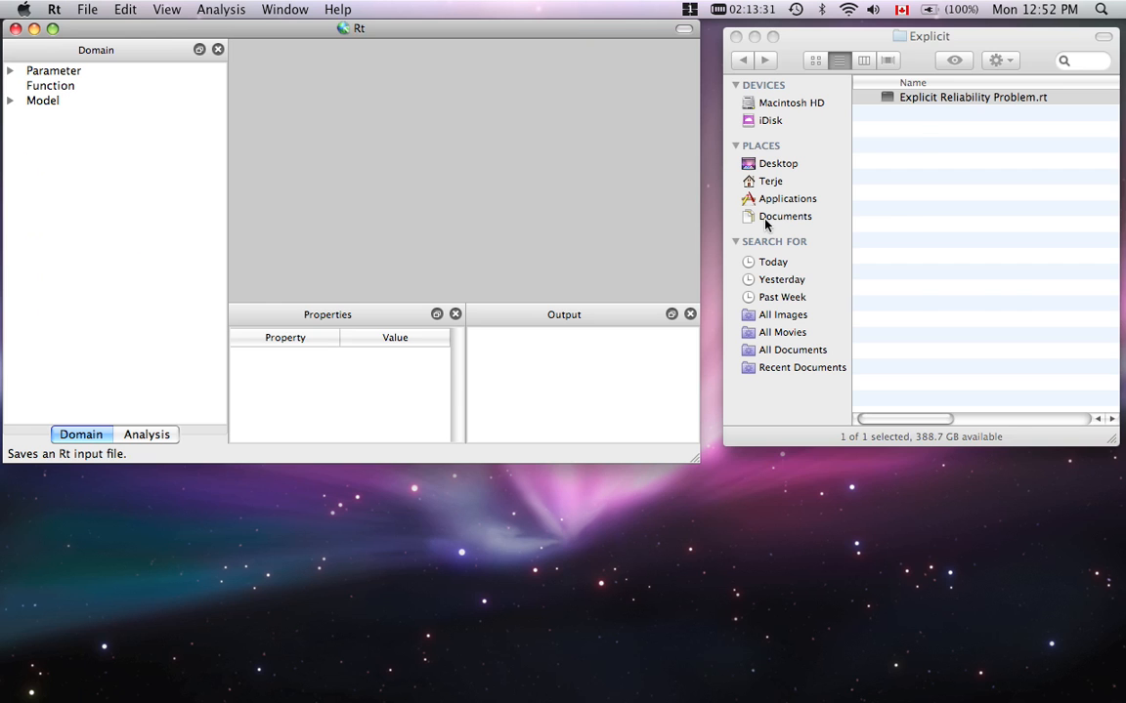
pyautogui.click(921, 222)
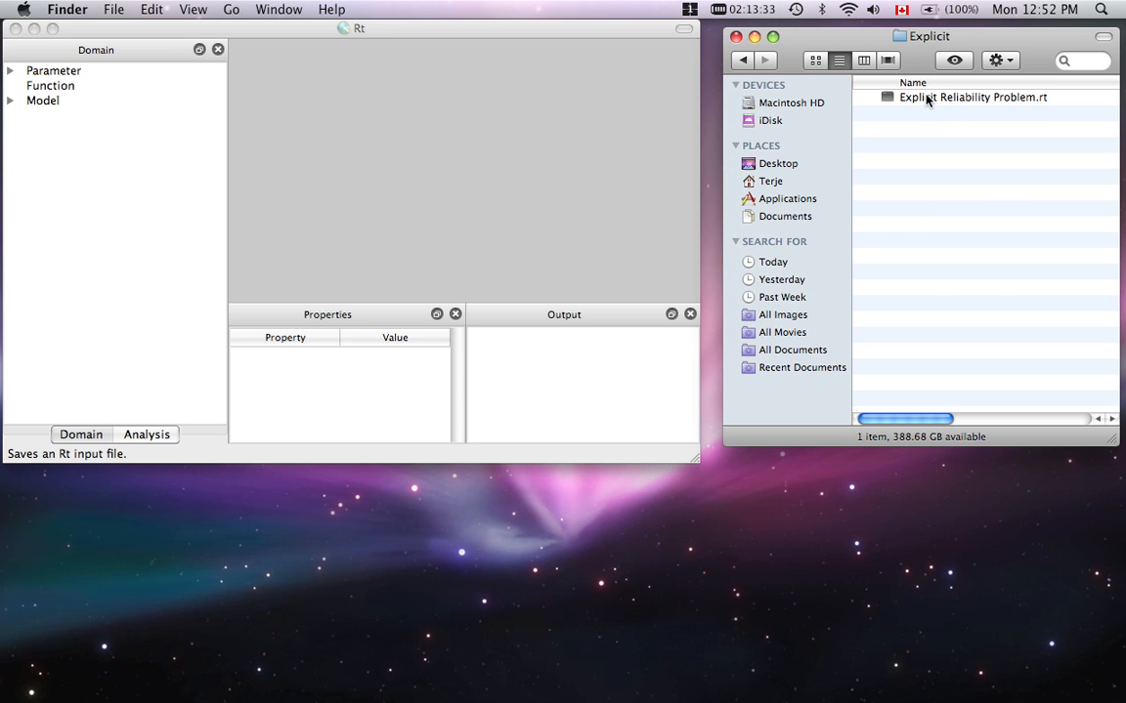
pyautogui.moveTo(926, 101); pyautogui.dragTo(510, 144)
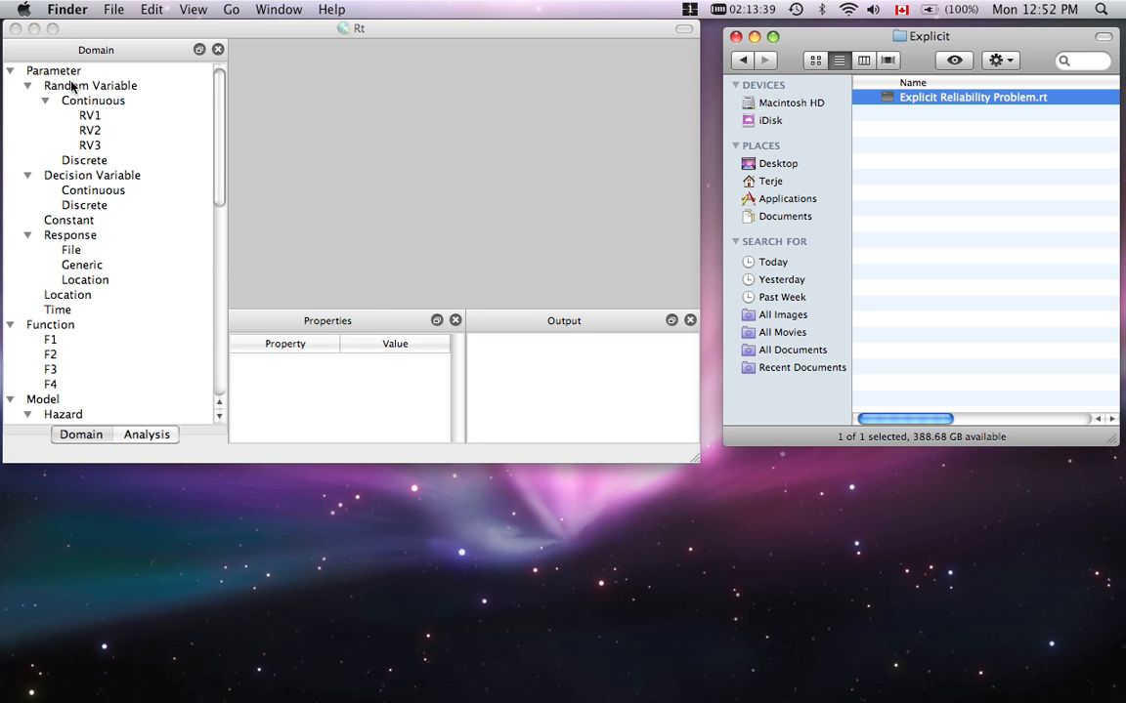
pyautogui.click(51, 30)
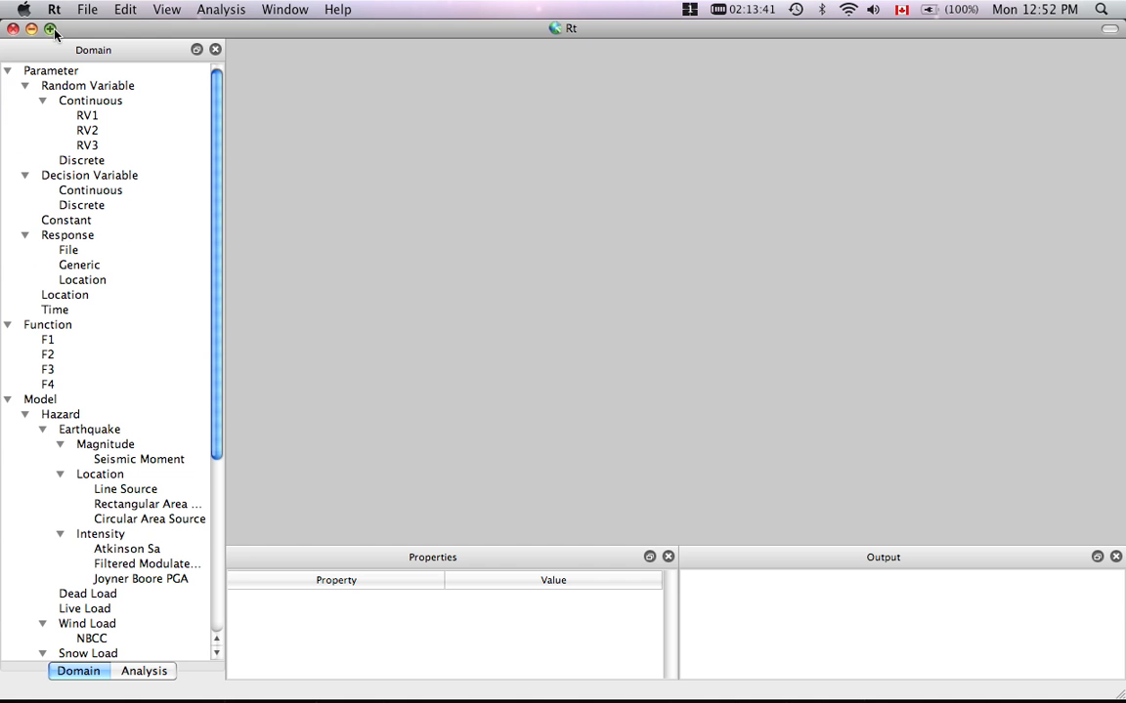
# Step: Inspect the properties of RV1 and function F1, collapsing the Model branch and enlarging the properties area
pyautogui.click(88, 116)
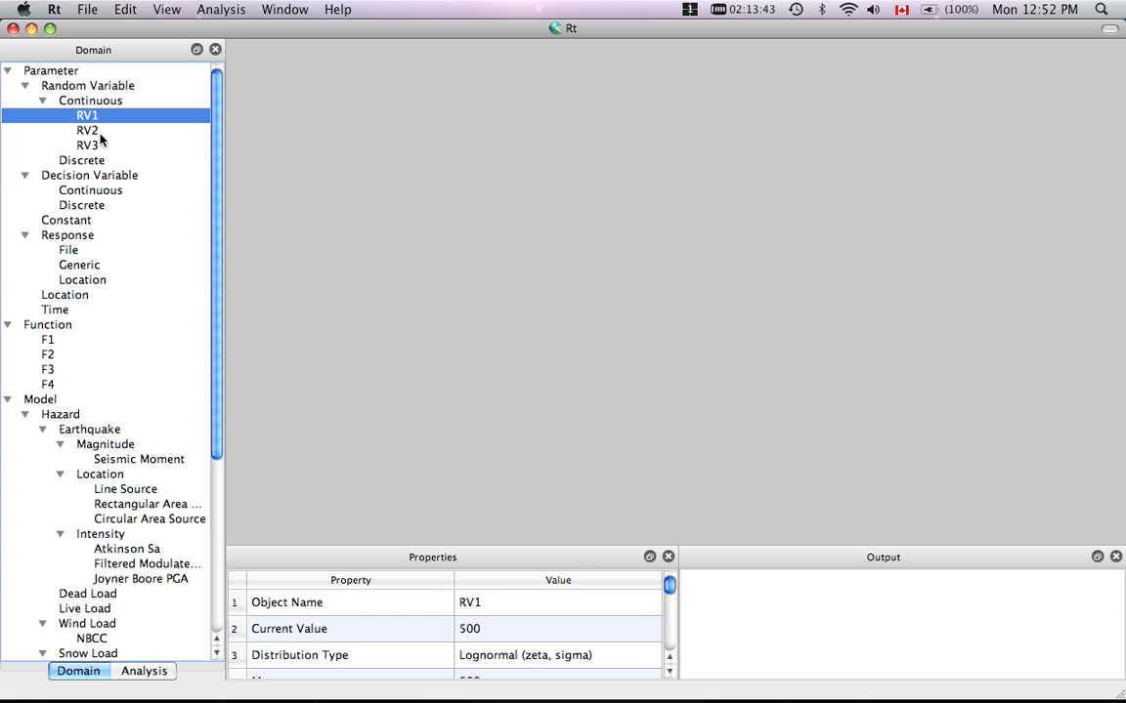
pyautogui.click(45, 341)
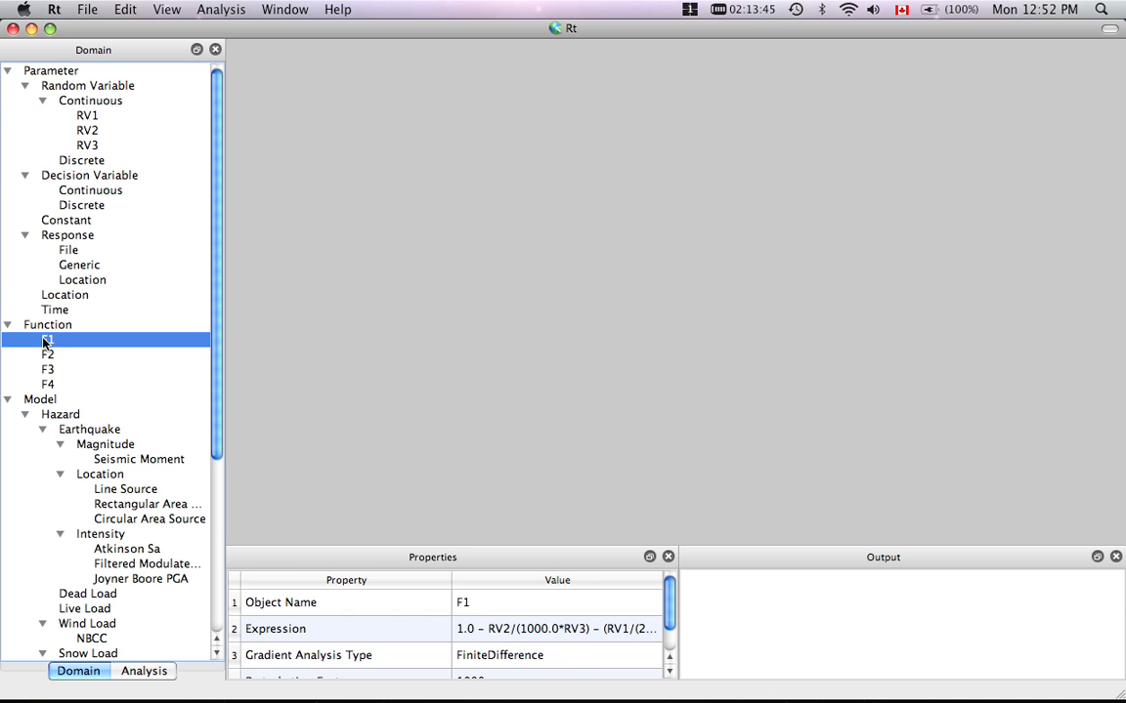
pyautogui.click(7, 400)
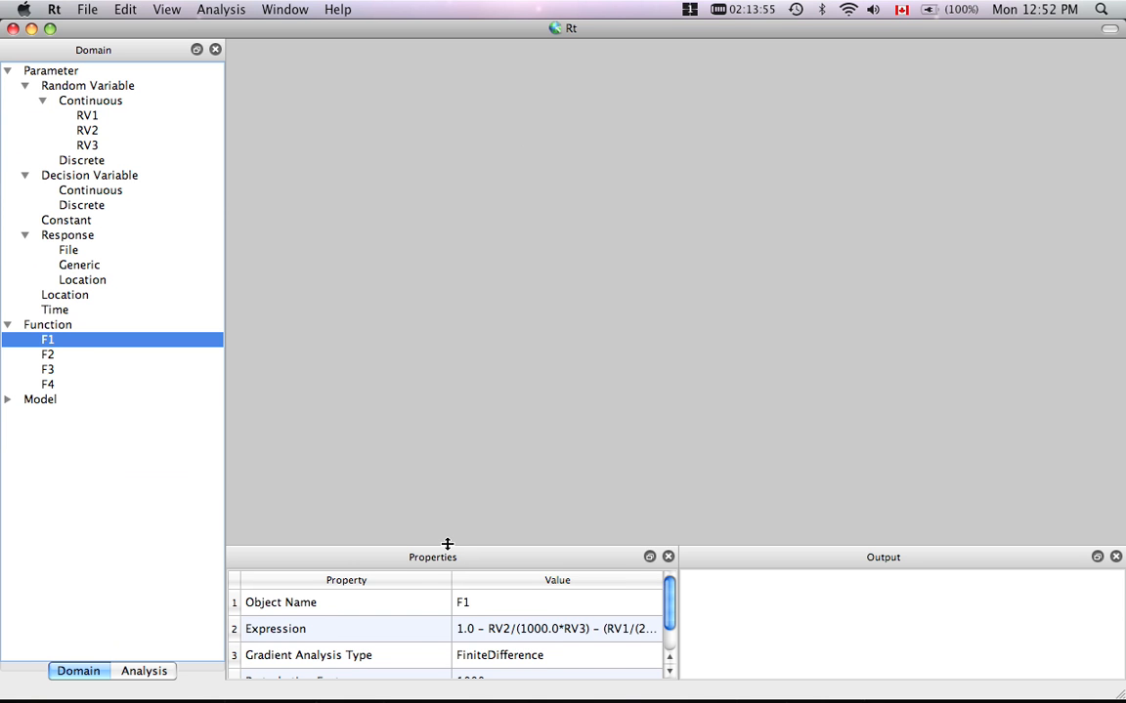
pyautogui.moveTo(448, 544); pyautogui.dragTo(471, 455)
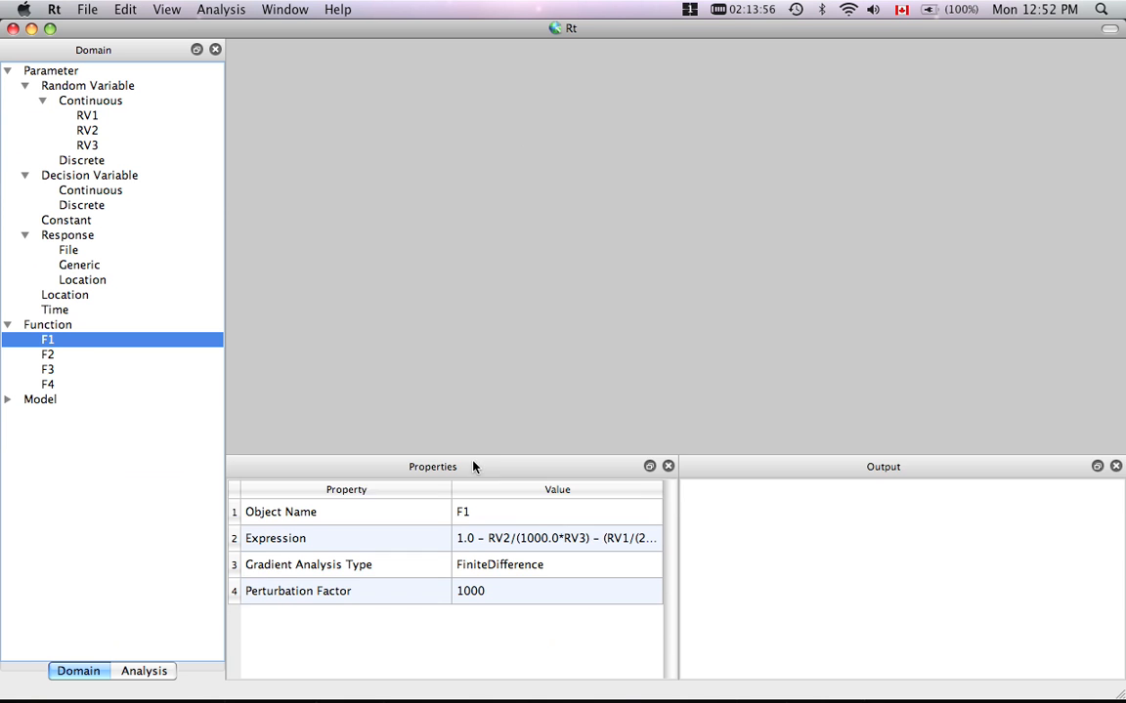
# Step: Change the expression of function F1 to (RV2/(1000.0*RV3) + (RV1/(200.0*RV3))^2)
pyautogui.doubleClick(532, 538)
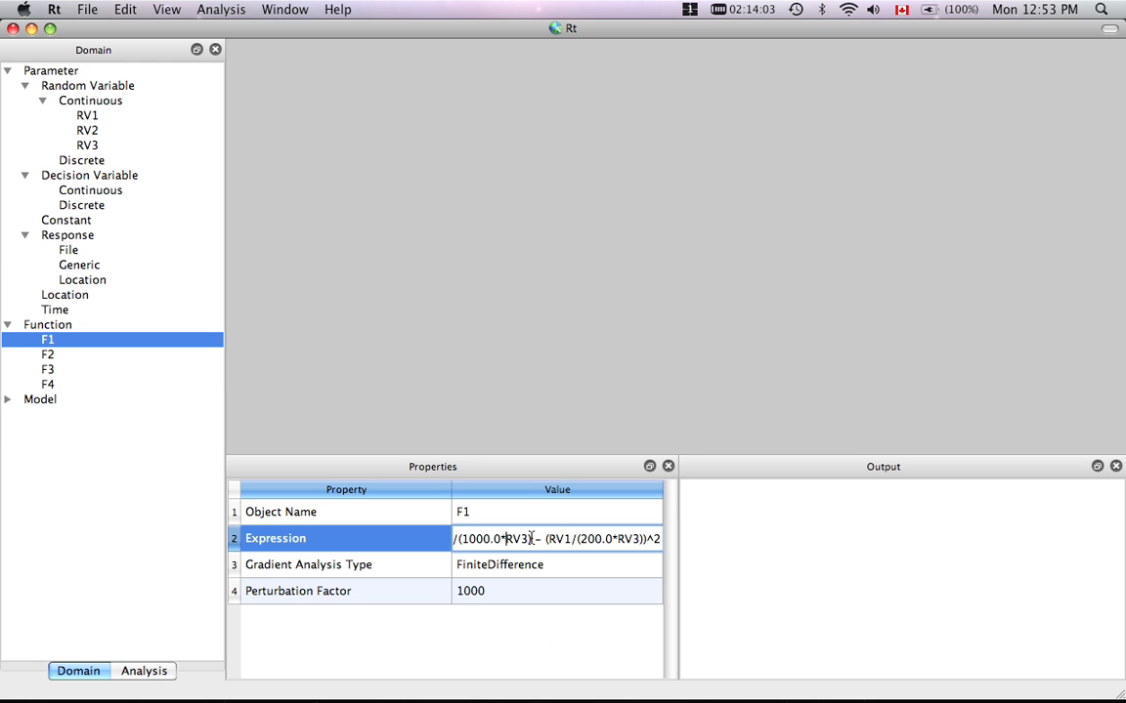
pyautogui.press('Left')
pyautogui.press('Left')
pyautogui.press('Left')
pyautogui.press('Left')
pyautogui.press('Left')
pyautogui.press('Left')
pyautogui.press('Left')
pyautogui.press('Left')
pyautogui.press('Left')
pyautogui.press('Left')
pyautogui.press('Left')
pyautogui.press('Left')
pyautogui.press('Left')
pyautogui.press('Left')
pyautogui.press('Left')
pyautogui.press('Left')
pyautogui.press('Left')
pyautogui.press('Left')
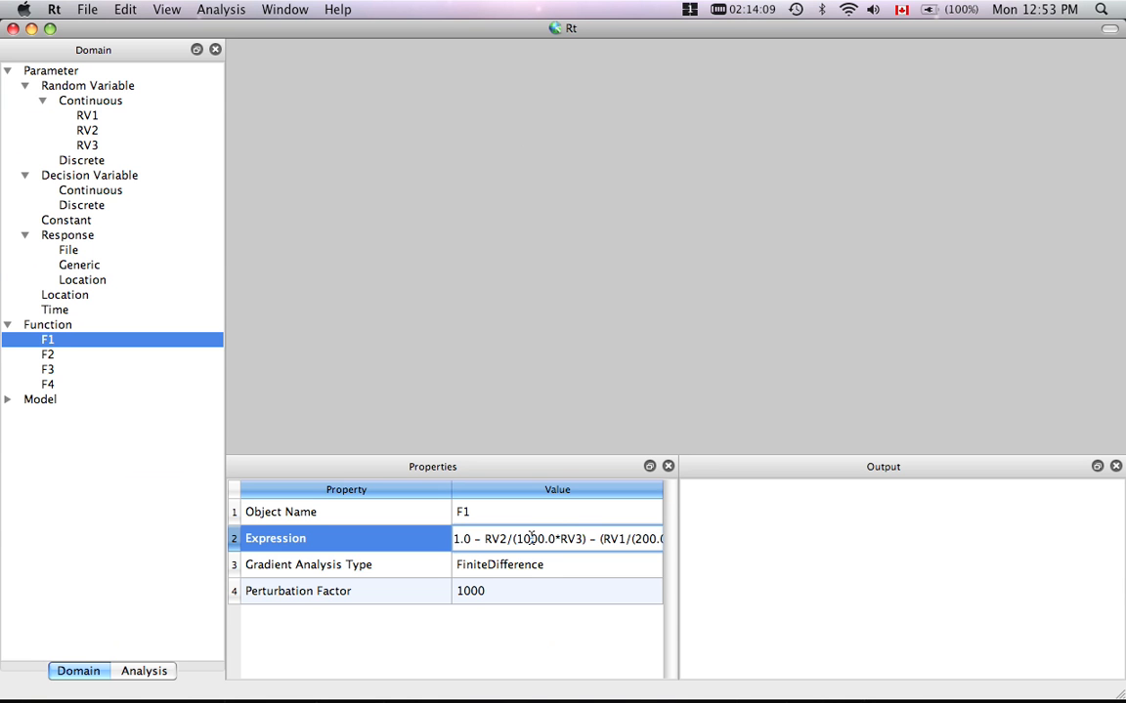
pyautogui.hotkey('shift', 'Right')
pyautogui.hotkey('shift', 'Right')
pyautogui.hotkey('shift', 'Right')
pyautogui.hotkey('shift', 'Right')
pyautogui.hotkey('shift', 'Right')
pyautogui.hotkey('shift', 'Right')
pyautogui.press('BackSpace')
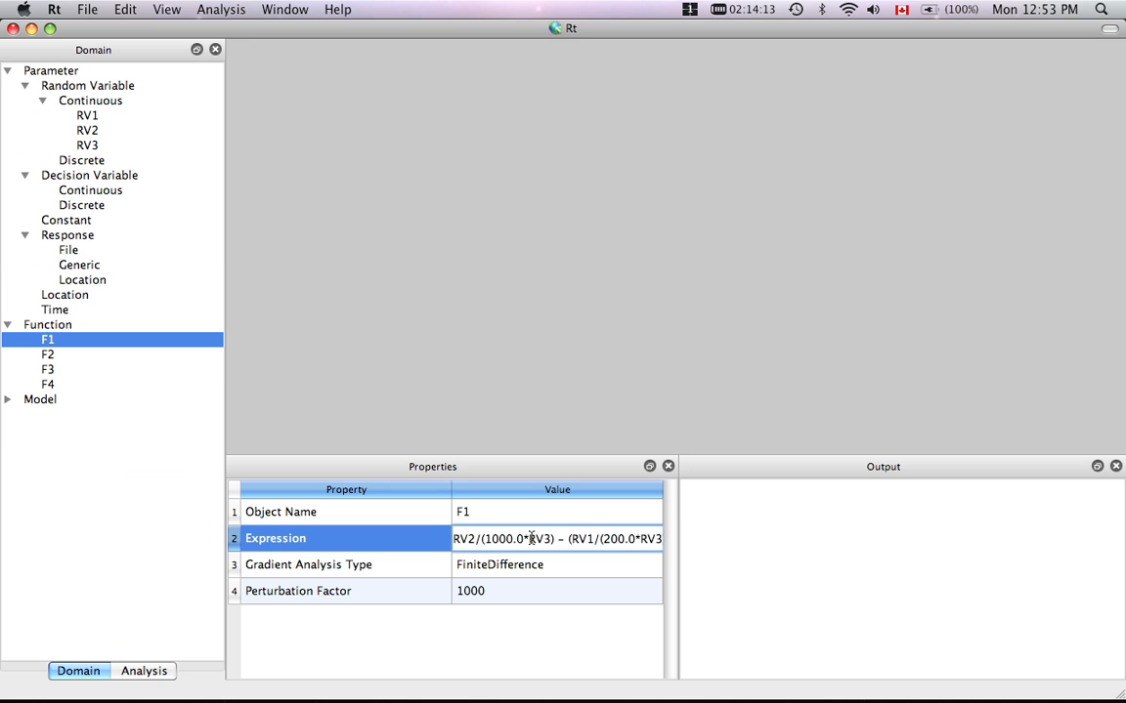
pyautogui.write('(')
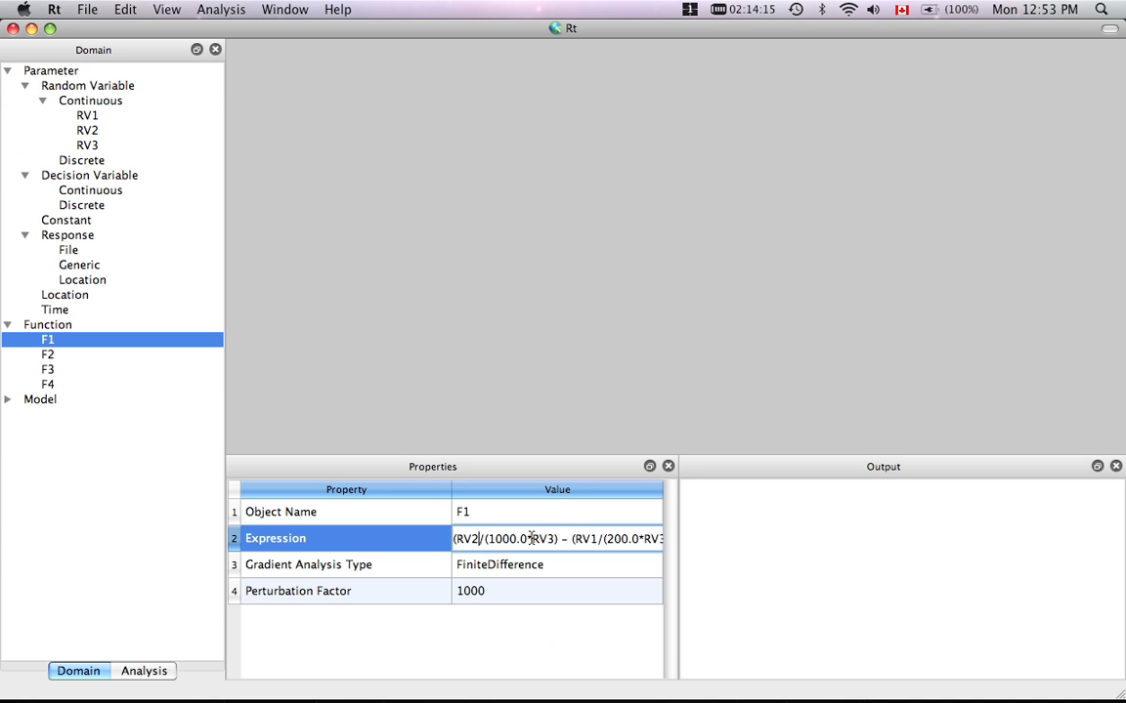
pyautogui.hotkey('shift', 'Right')
pyautogui.write('+')
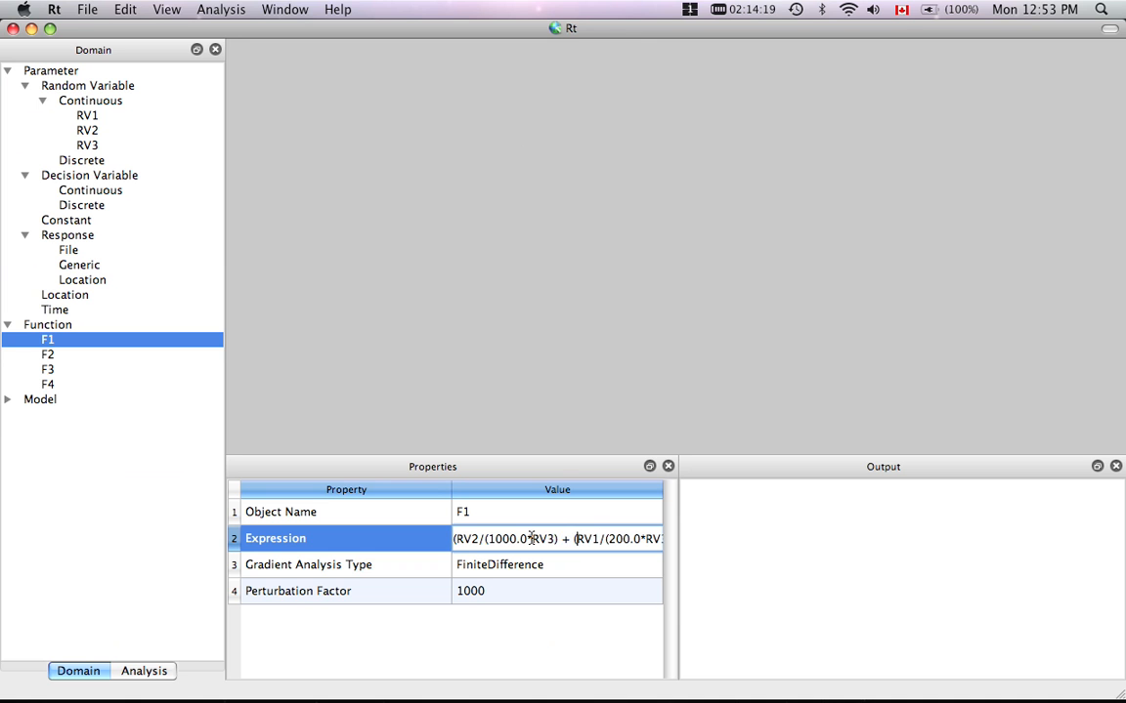
pyautogui.press('Right')
pyautogui.press('Right')
pyautogui.press('Right')
pyautogui.press('Right')
pyautogui.press('Right')
pyautogui.press('Right')
pyautogui.press('Right')
pyautogui.press('Right')
pyautogui.press('Right')
pyautogui.press('Right')
pyautogui.press('Right')
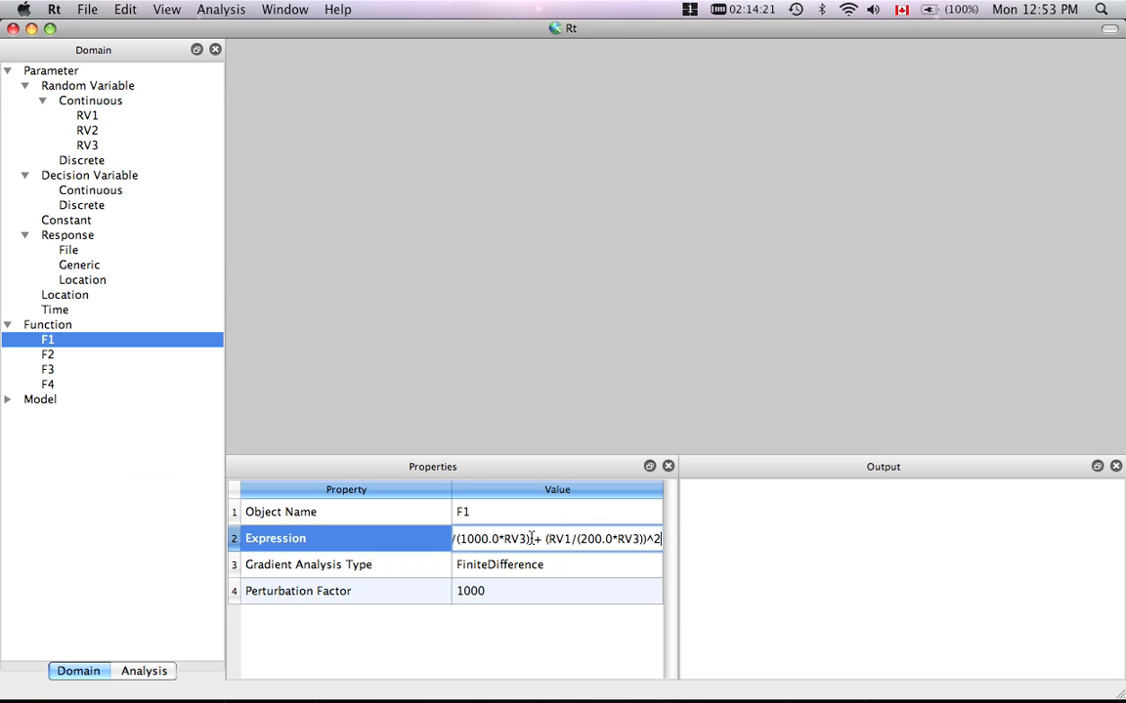
pyautogui.write(')')
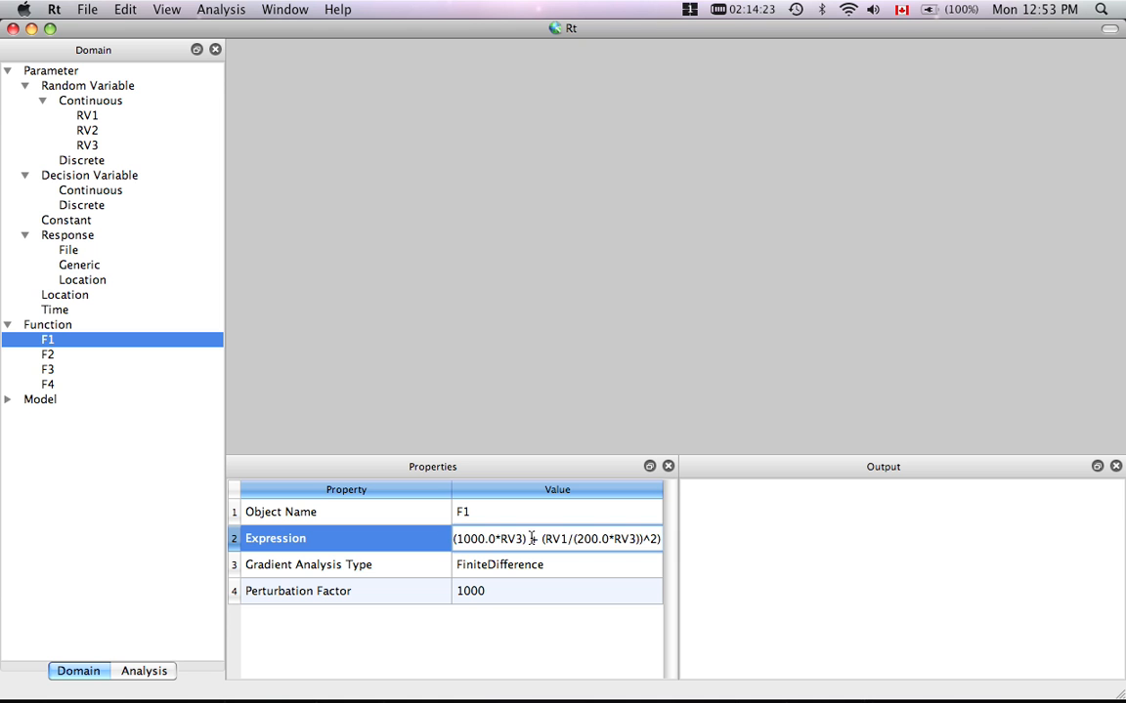
pyautogui.press('Return')
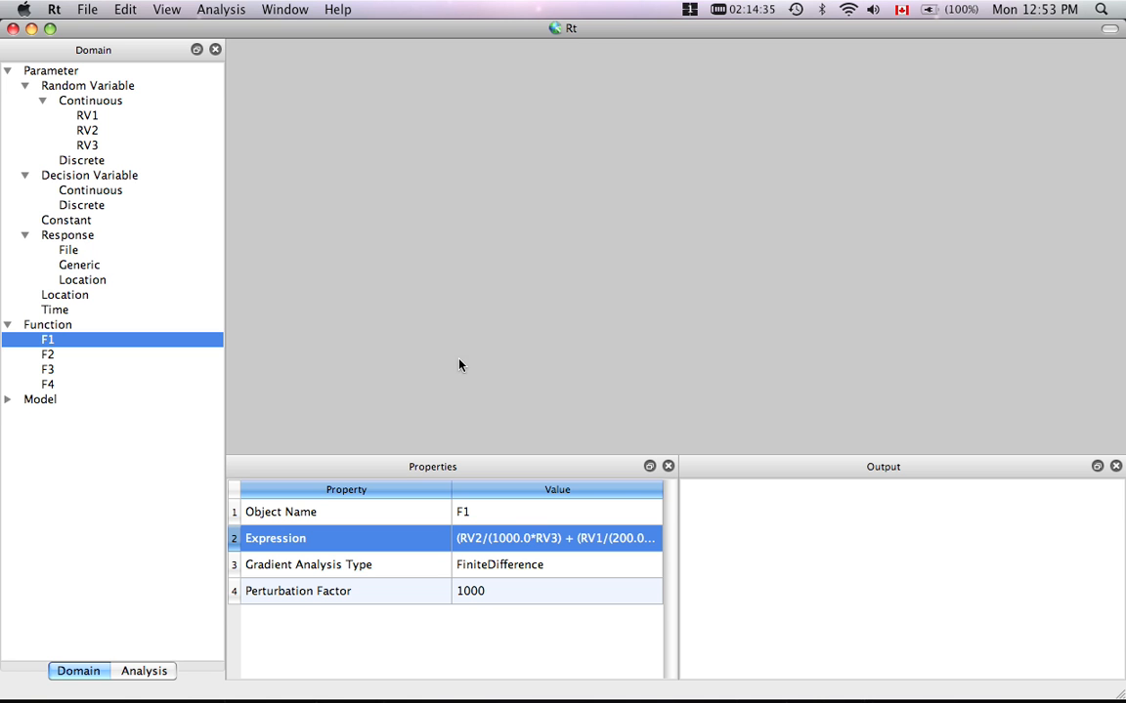
# Step: Run a sampling analysis of function F1 using myRandomNumberGenerator, myTransformer and myHistogramAccumulator
pyautogui.click(221, 13)
pyautogui.click(229, 66)
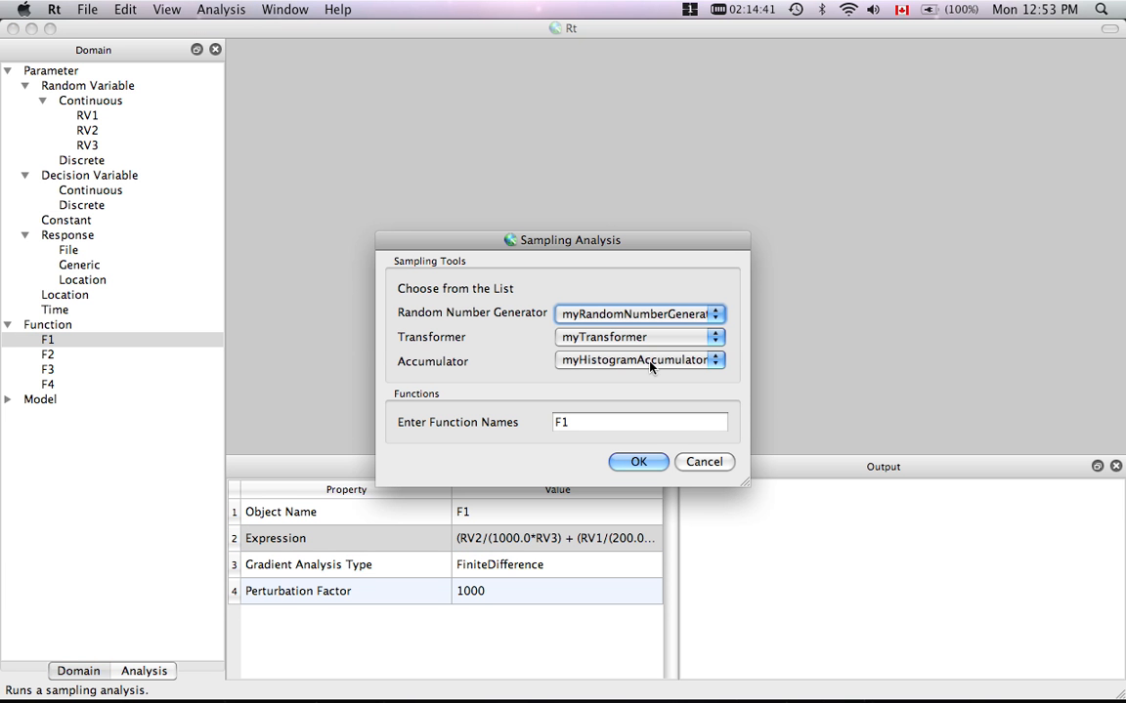
pyautogui.click(638, 463)
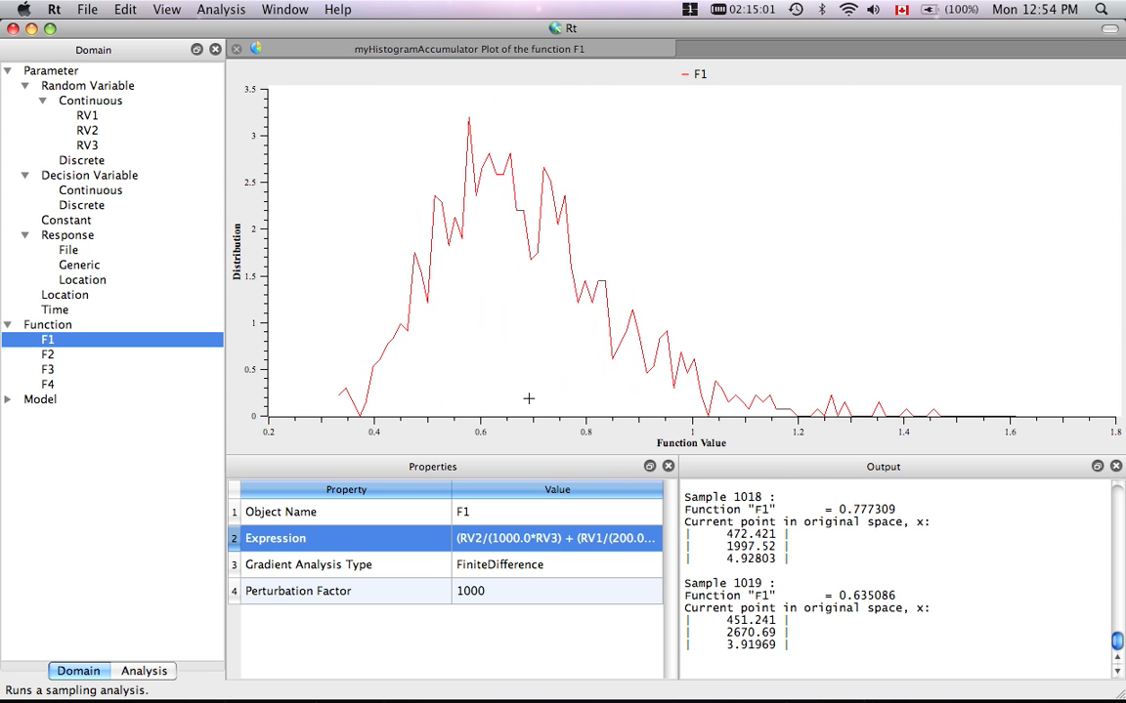
# Step: Set the Maximum Iterations of myHistogramAccumulator to 10 while the sampling is running
pyautogui.click(136, 672)
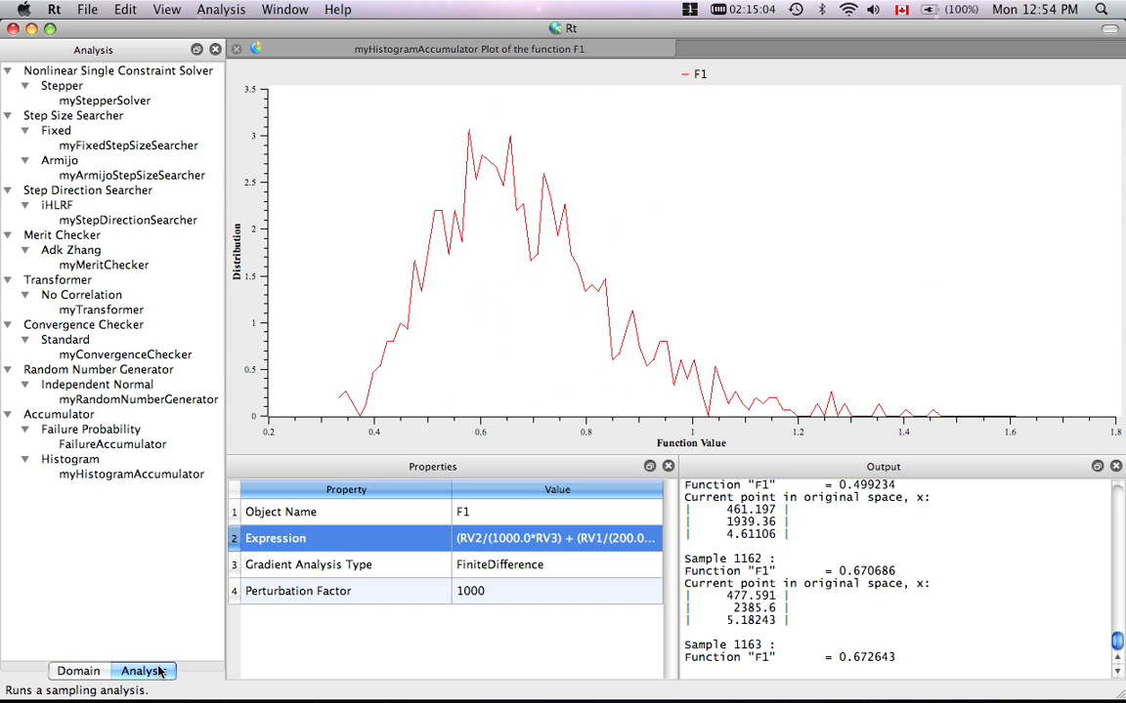
pyautogui.click(168, 474)
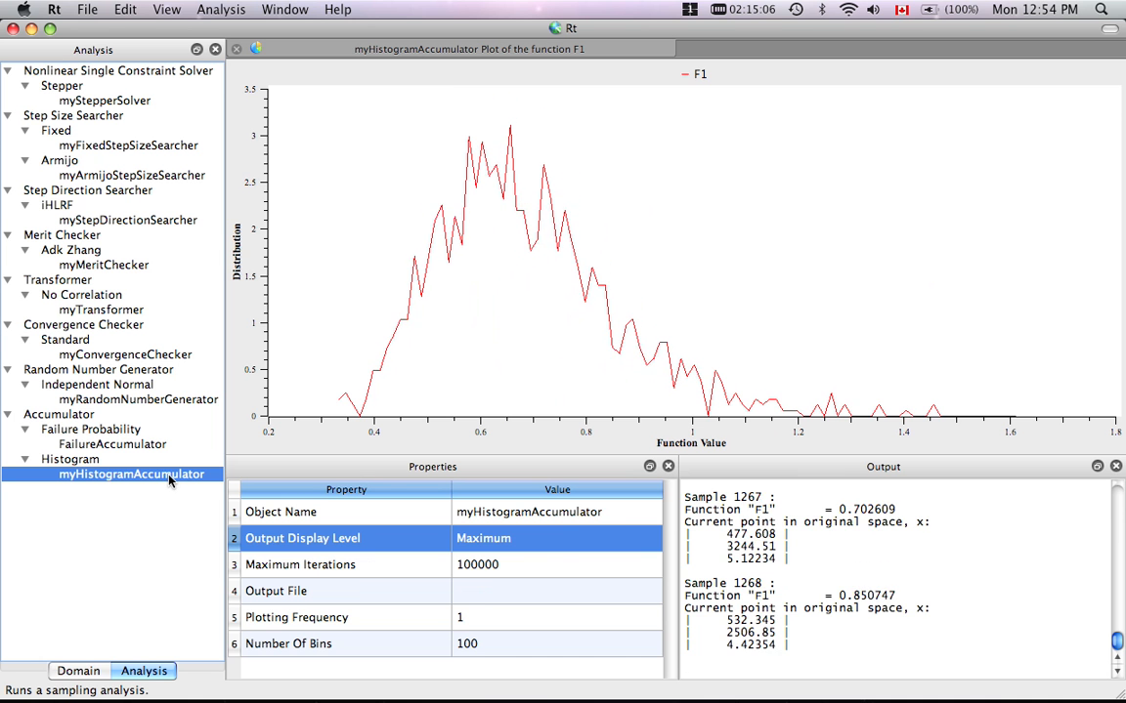
pyautogui.doubleClick(473, 564)
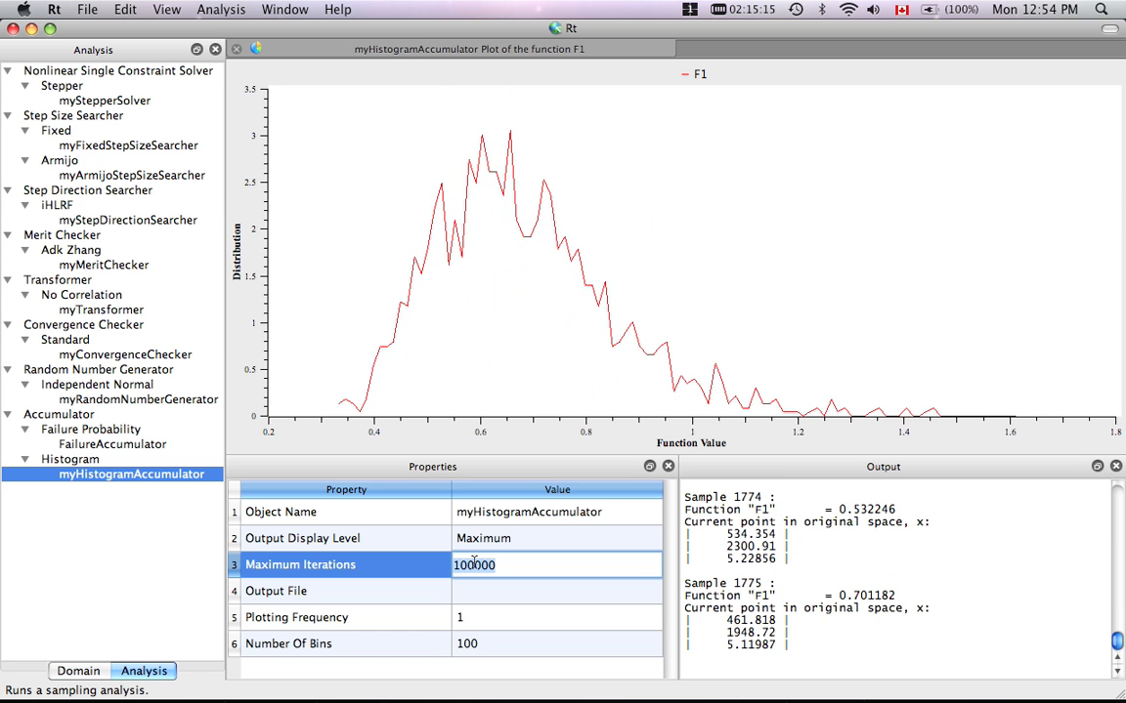
pyautogui.press('BackSpace')
pyautogui.press('BackSpace')
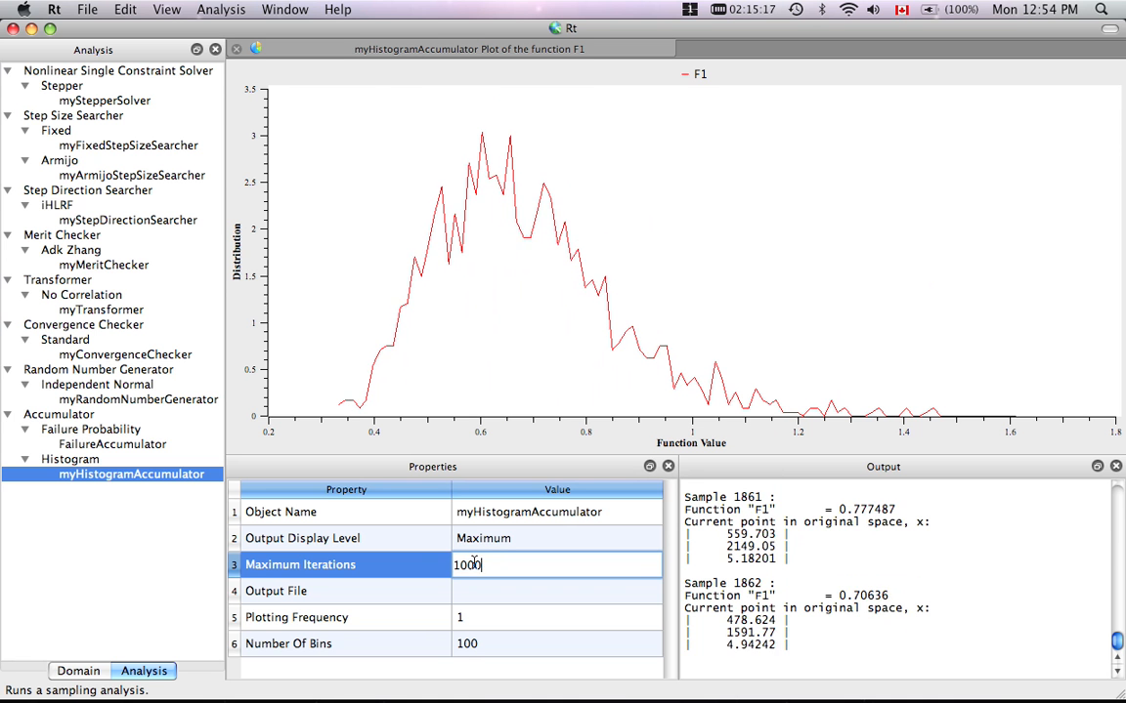
pyautogui.press('BackSpace')
pyautogui.press('BackSpace')
pyautogui.press('Return')
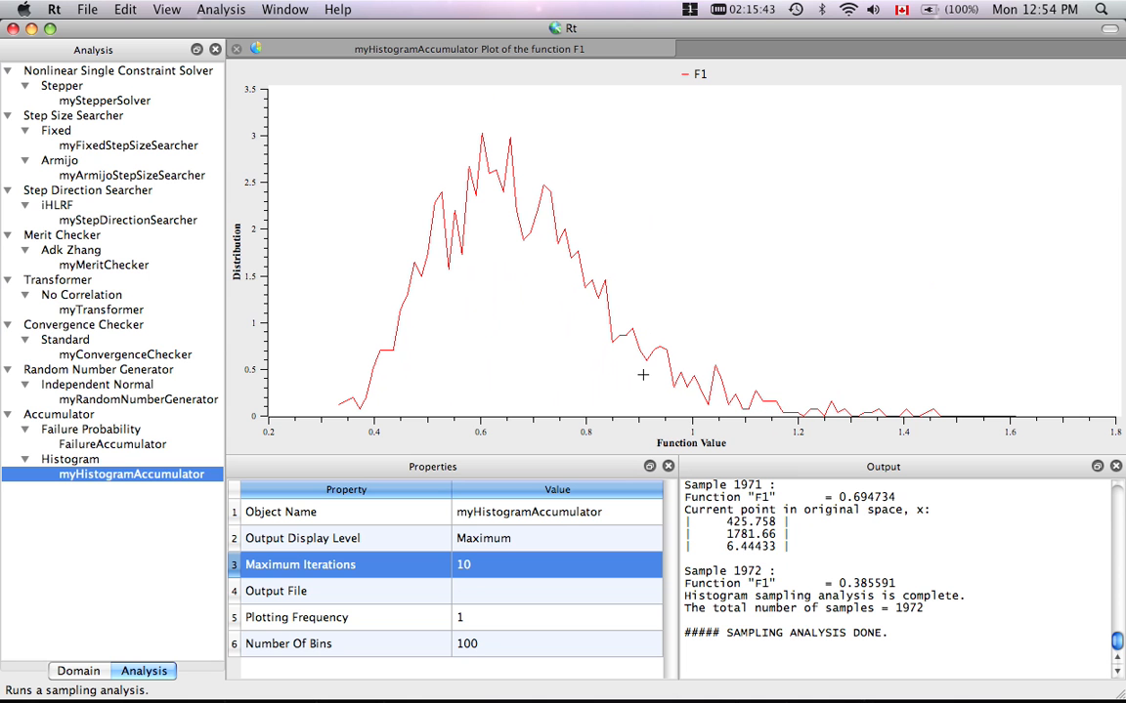
# Step: Prefix the expression of function F1 with 1- so that it starts with 1-(RV2/(1000.0*RV3)
pyautogui.click(88, 671)
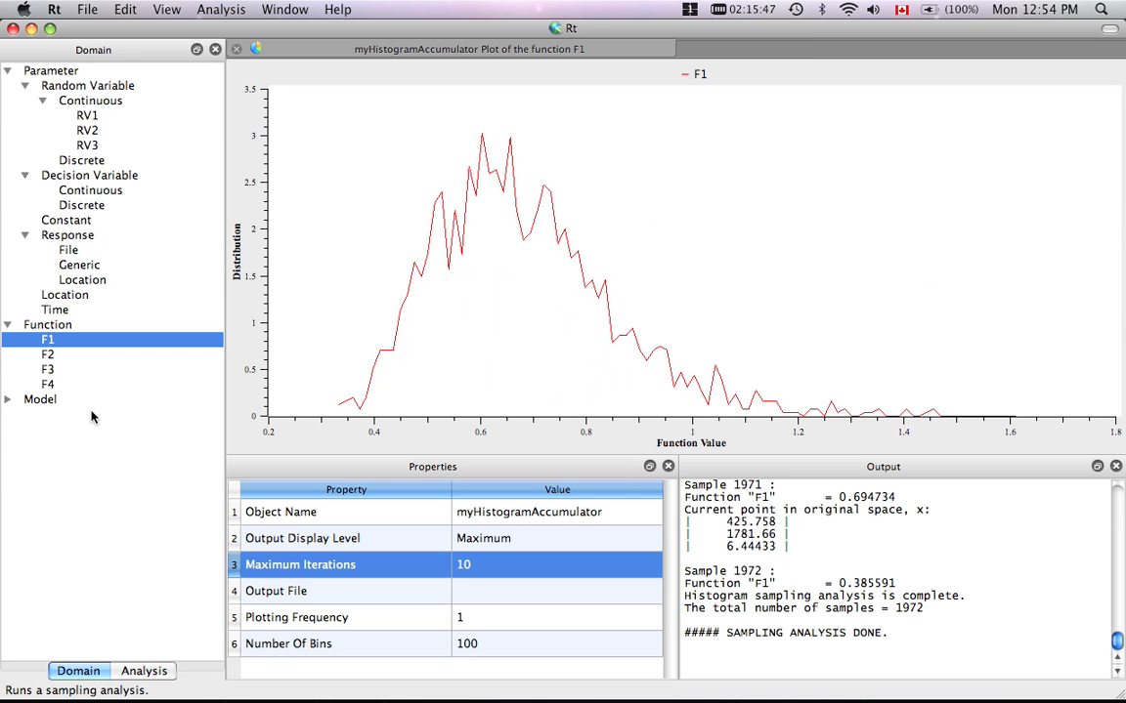
pyautogui.click(55, 340)
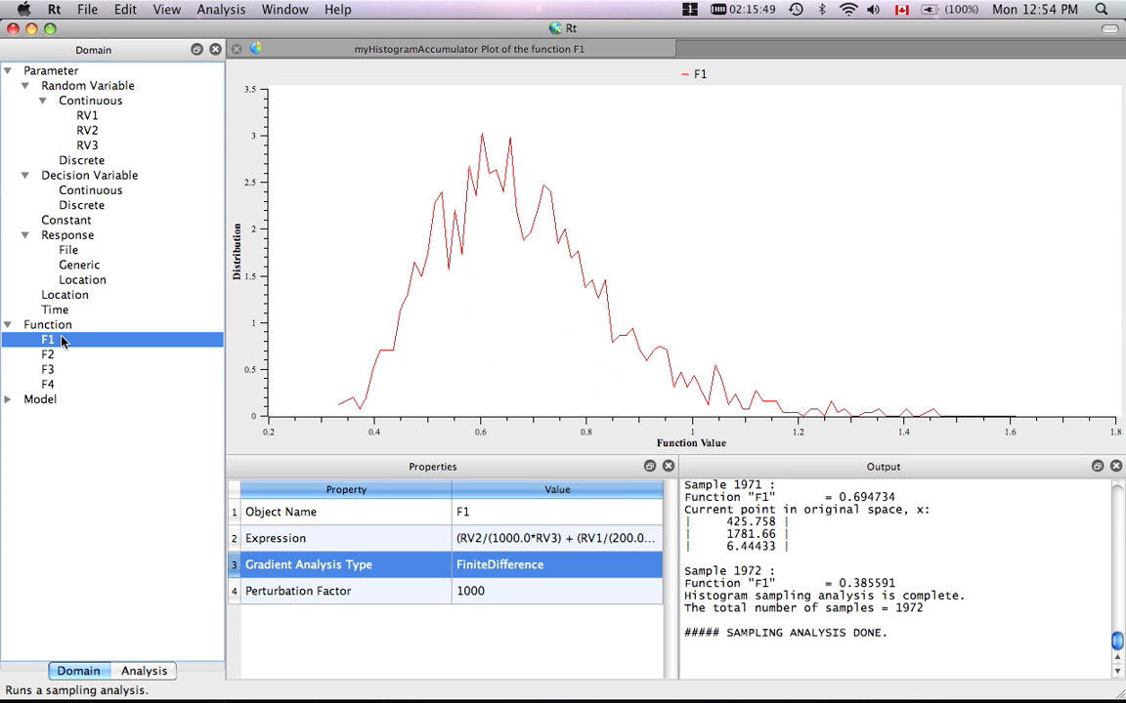
pyautogui.doubleClick(500, 538)
pyautogui.press('Left')
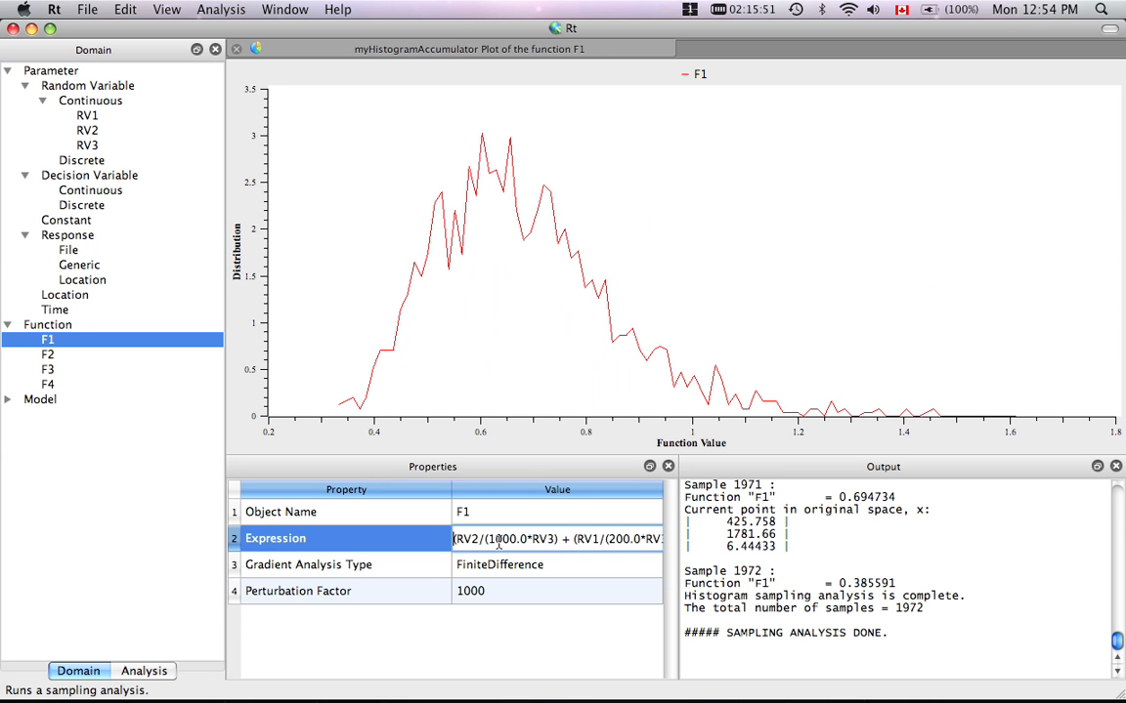
pyautogui.write('1-')
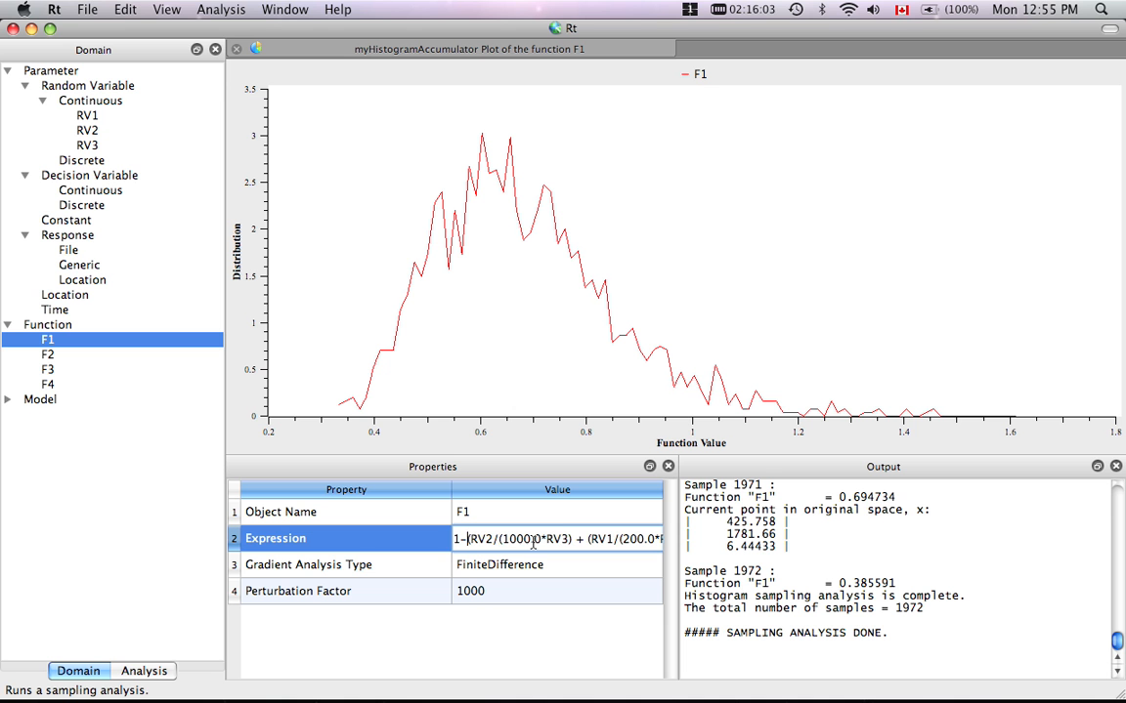
pyautogui.press('Return')
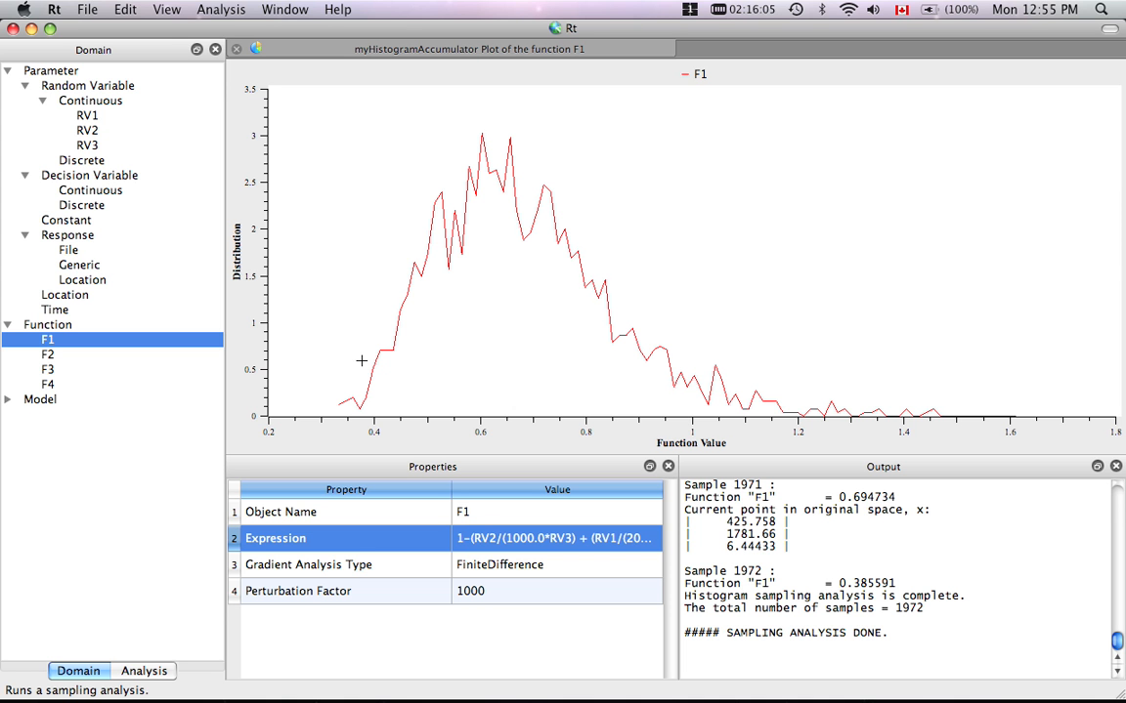
# Step: Run a FORM analysis of function F1 using myStepperSolver
pyautogui.click(206, 10)
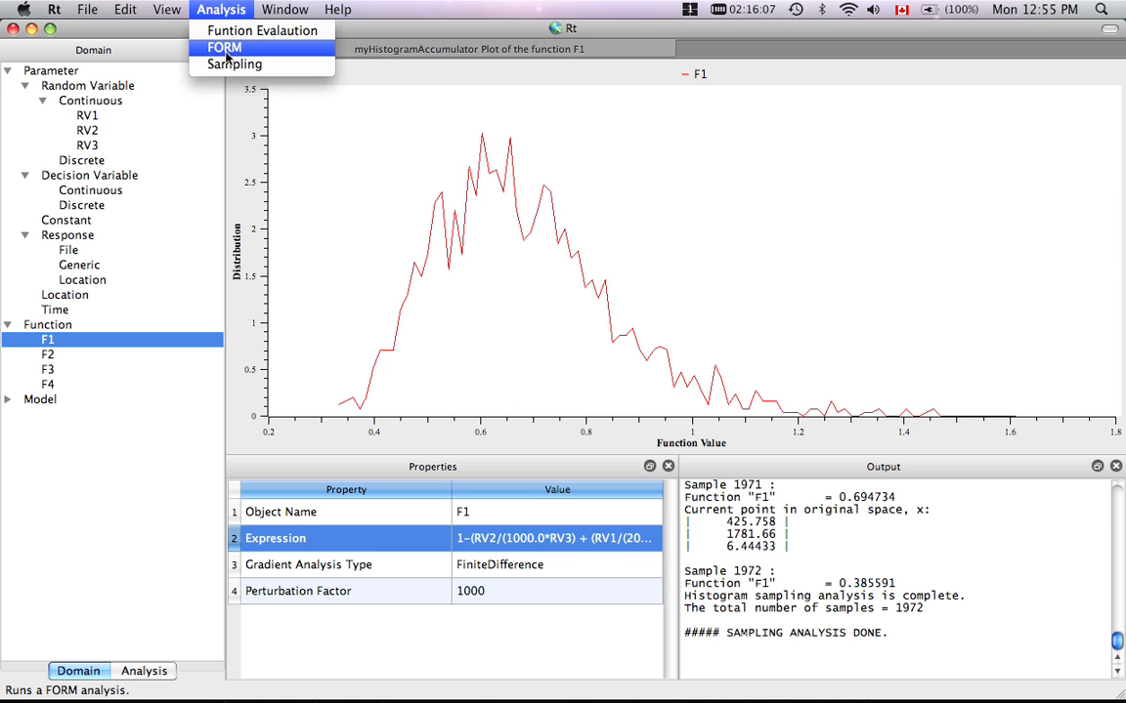
pyautogui.click(227, 51)
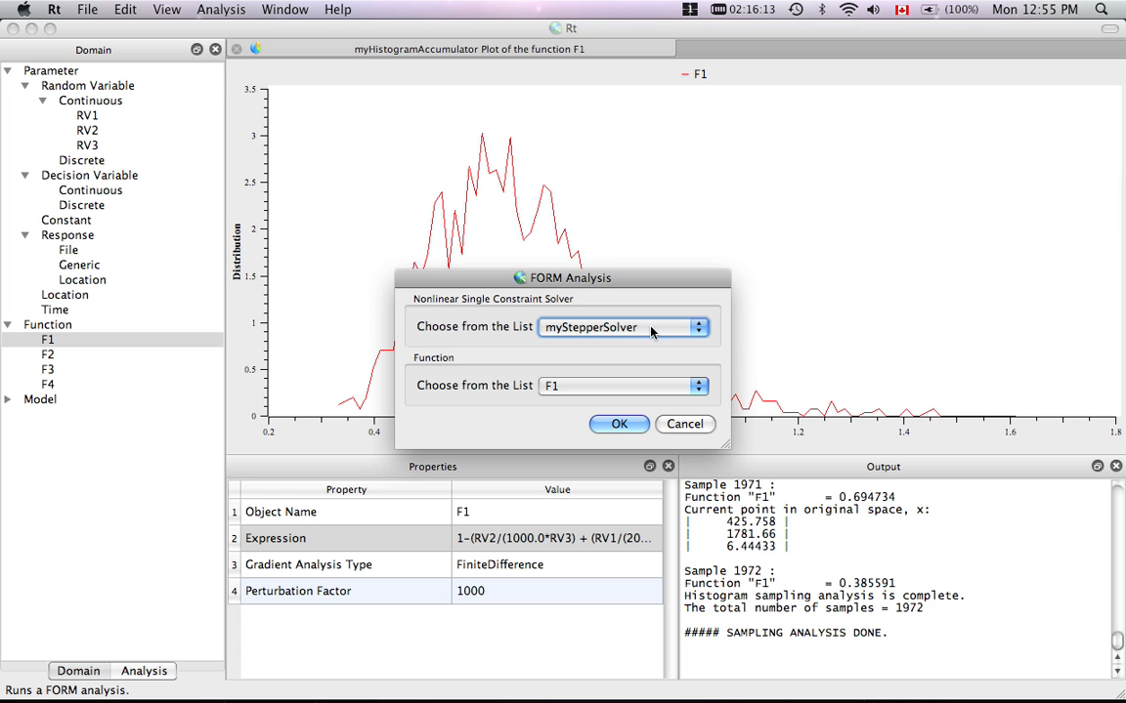
pyautogui.click(620, 423)
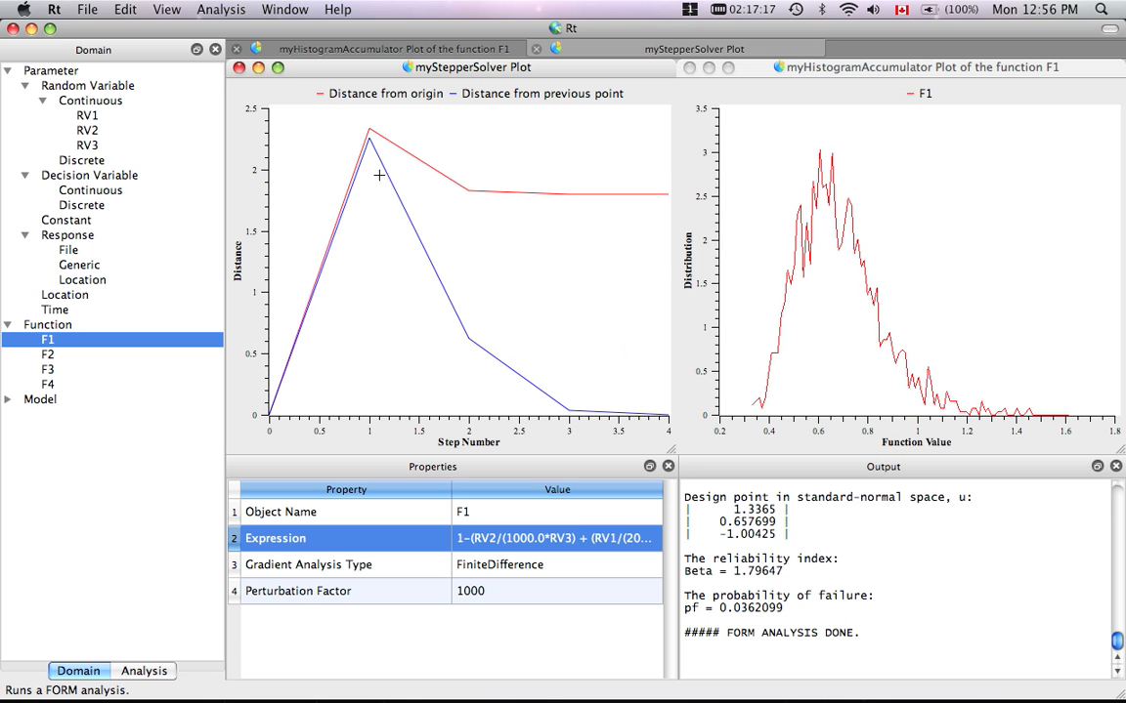
# Step: Close all open plot windows
pyautogui.click(285, 9)
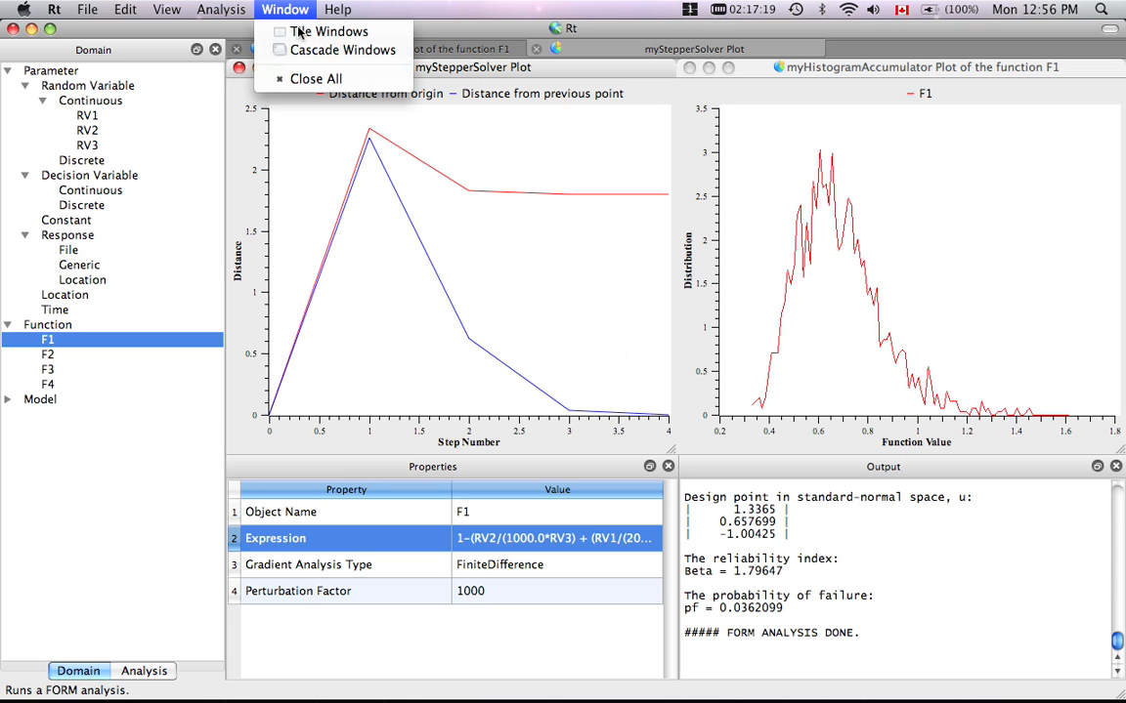
pyautogui.click(314, 79)
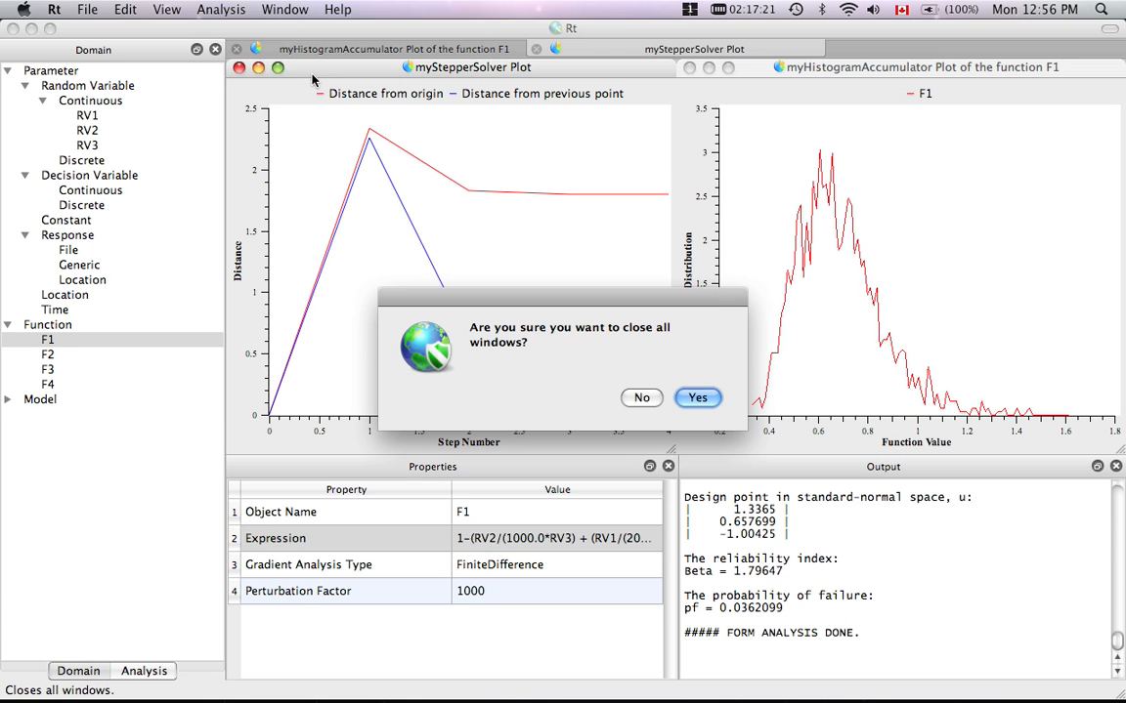
pyautogui.press('Return')
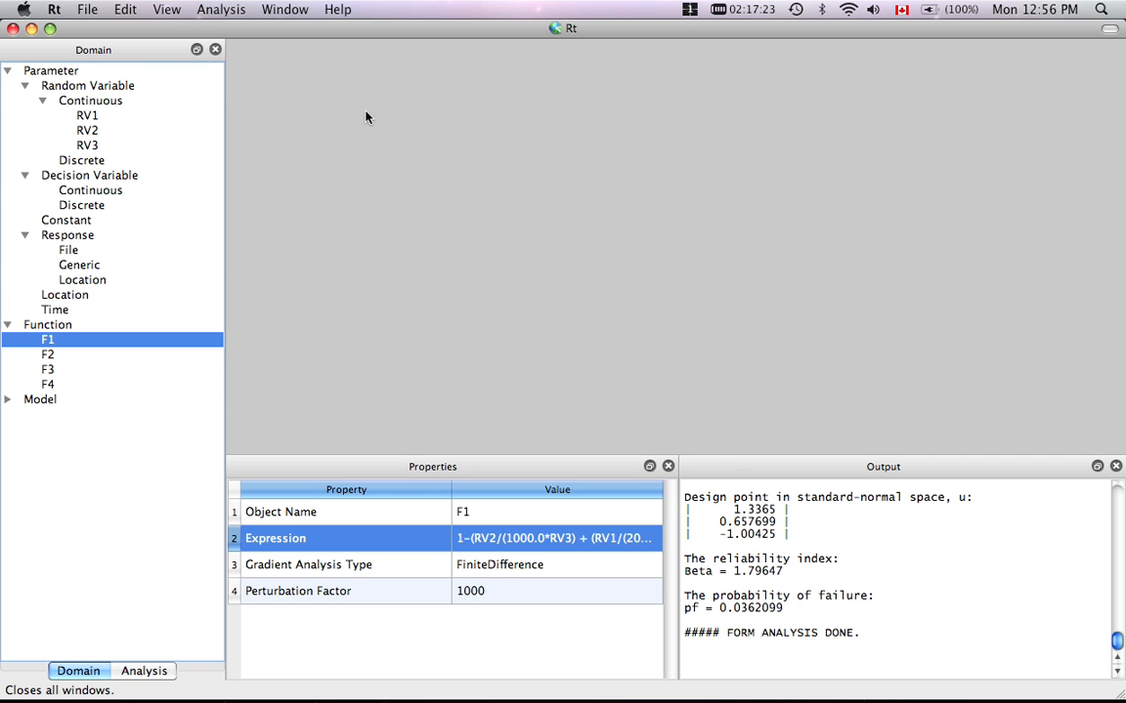
pyautogui.click(234, 12)
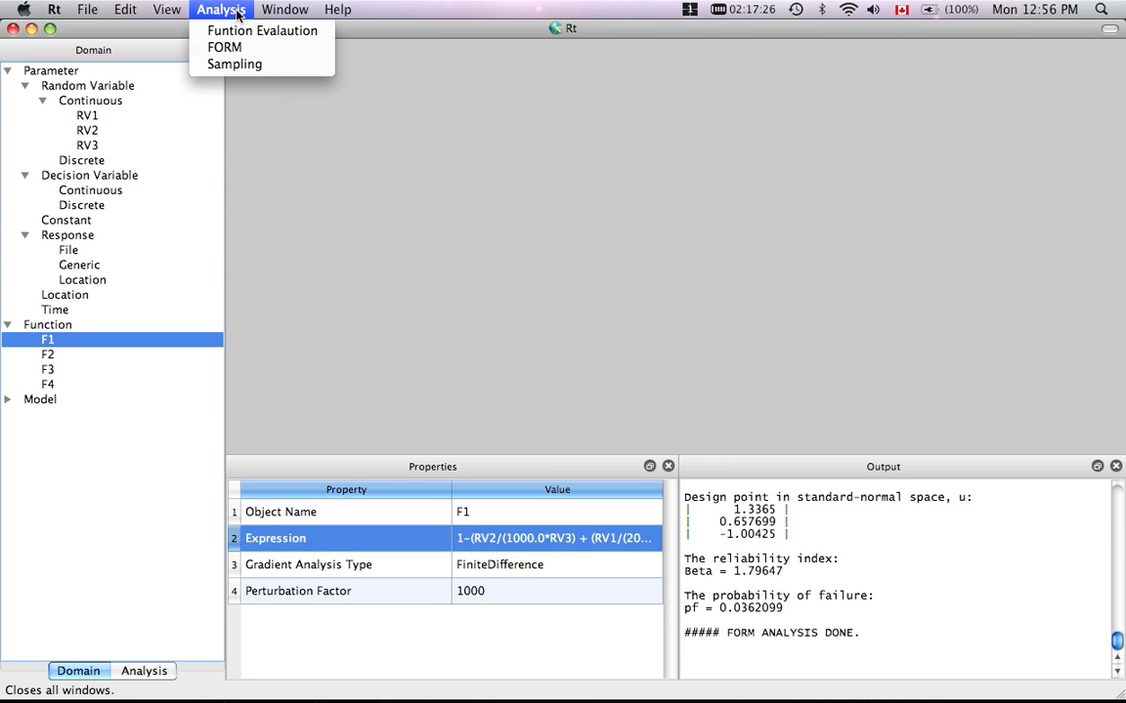
pyautogui.click(235, 65)
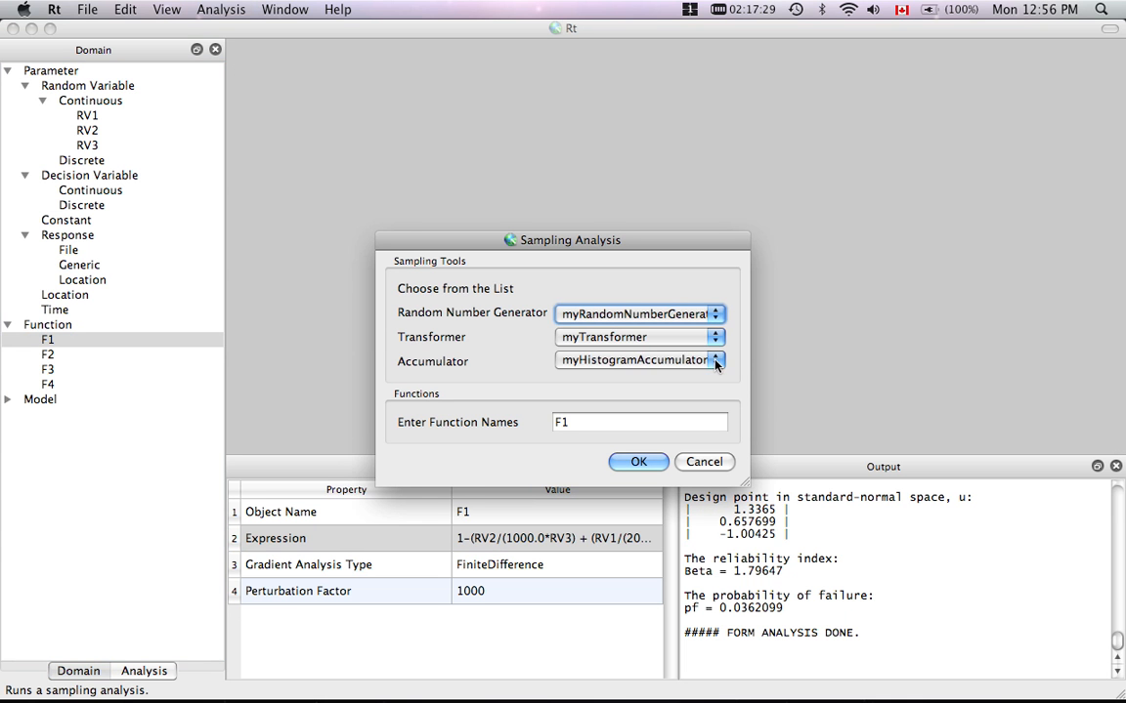
pyautogui.click(714, 361)
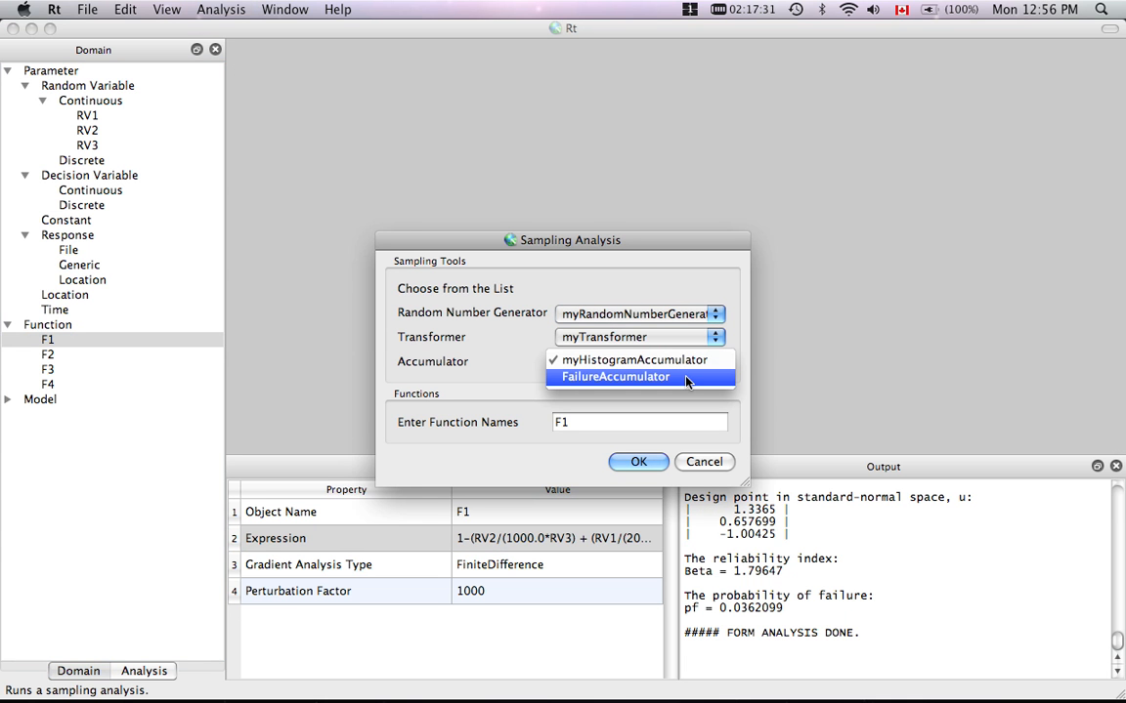
pyautogui.click(687, 378)
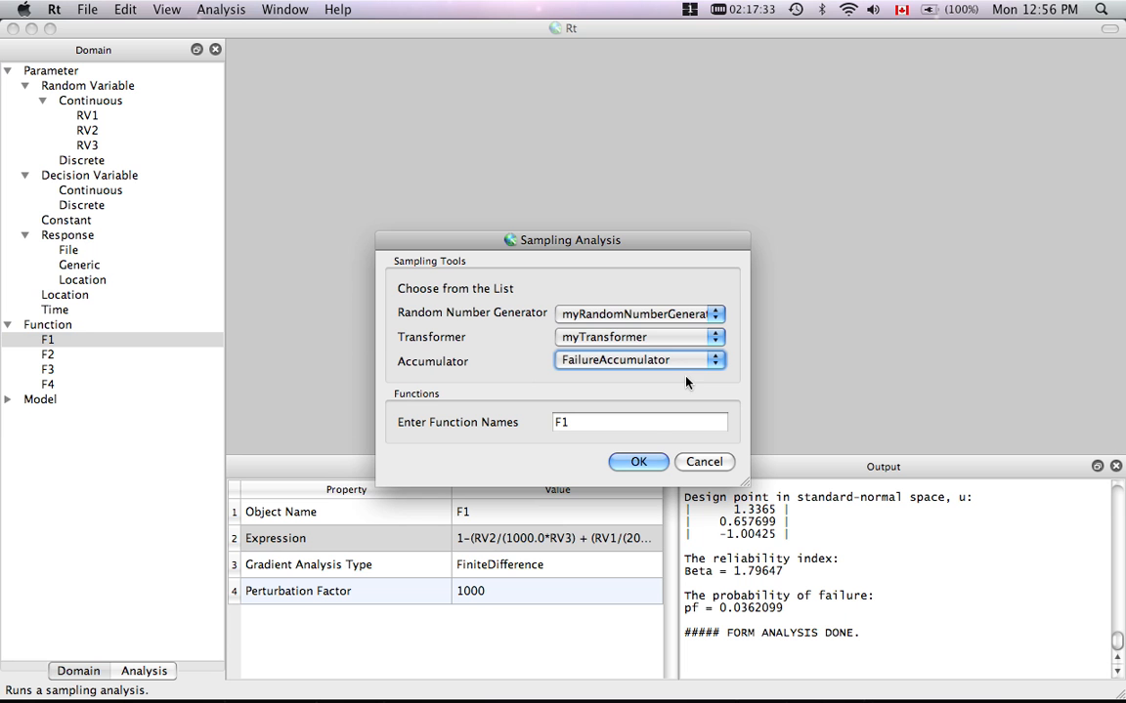
pyautogui.click(701, 463)
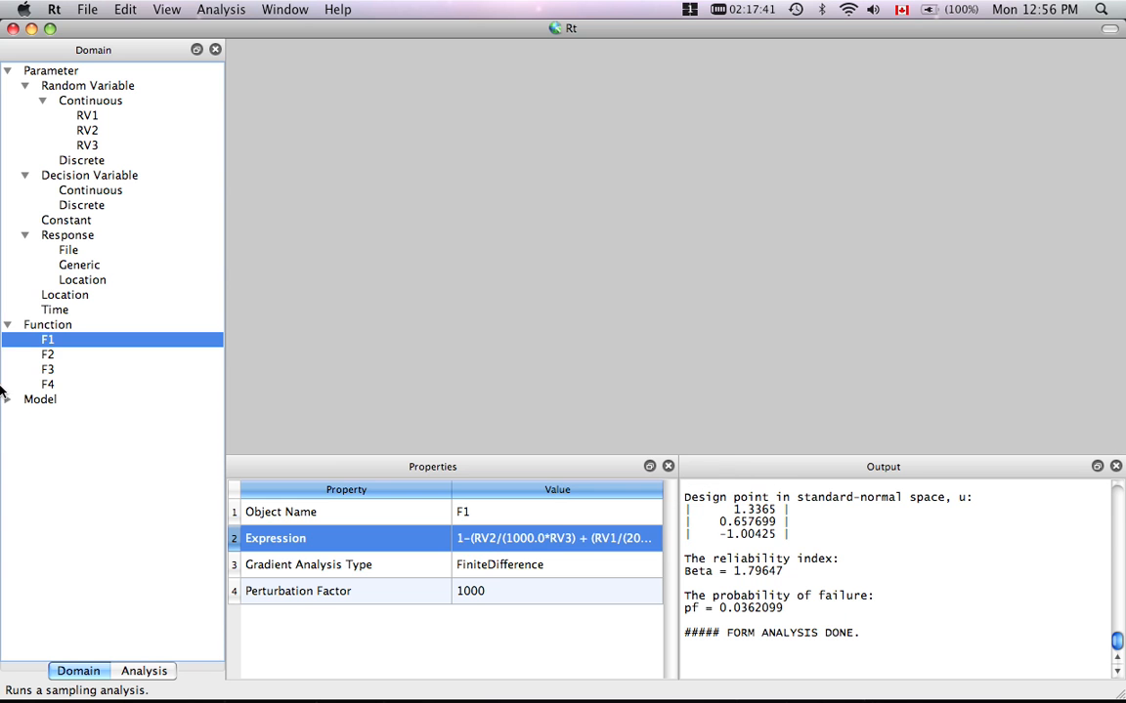
# Step: Set the Target Coefficient Of Variation of FailureAccumulator to 0.2
pyautogui.click(146, 670)
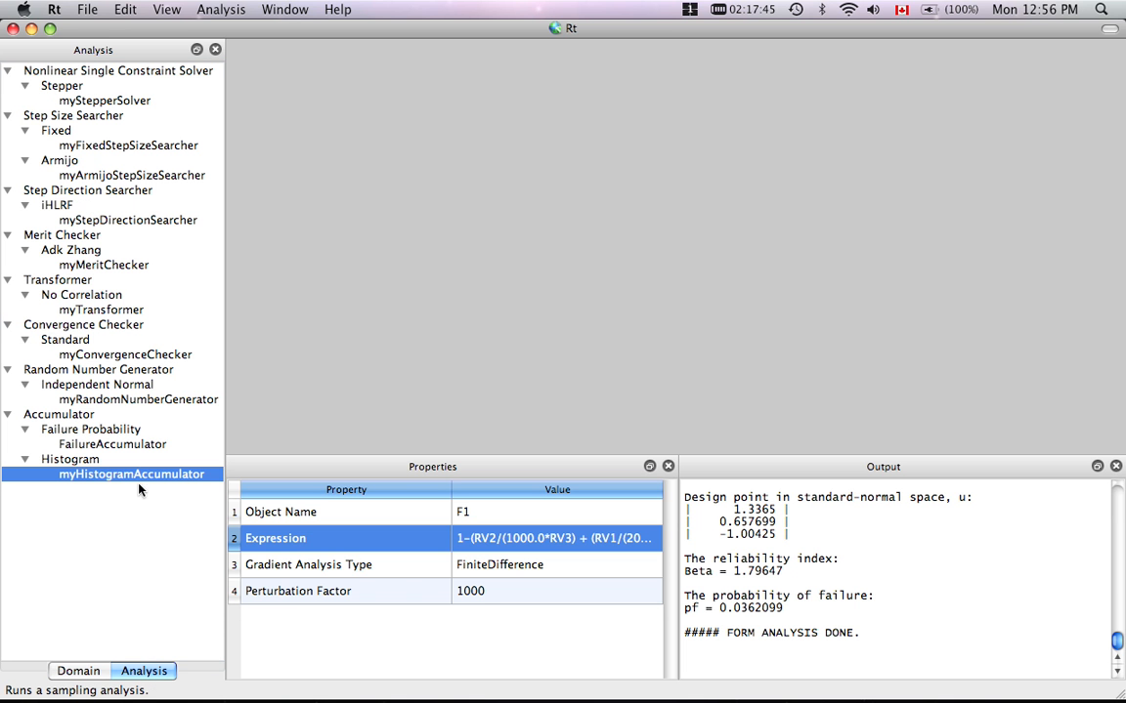
pyautogui.click(131, 457)
pyautogui.click(132, 446)
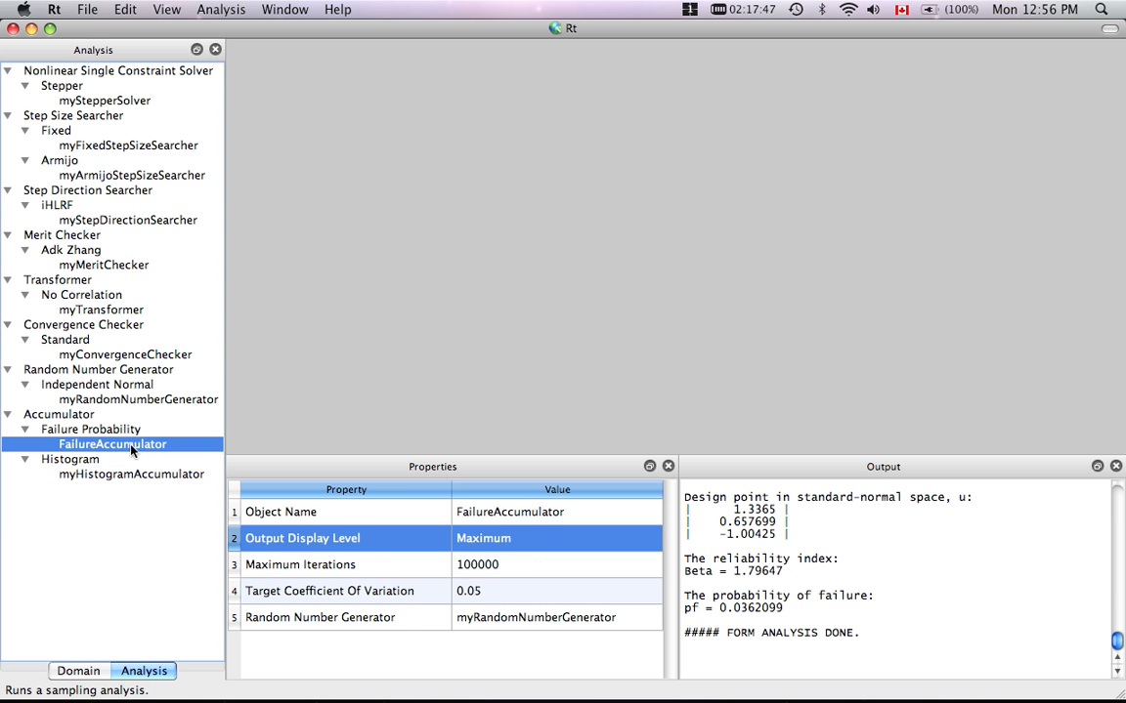
pyautogui.click(478, 591)
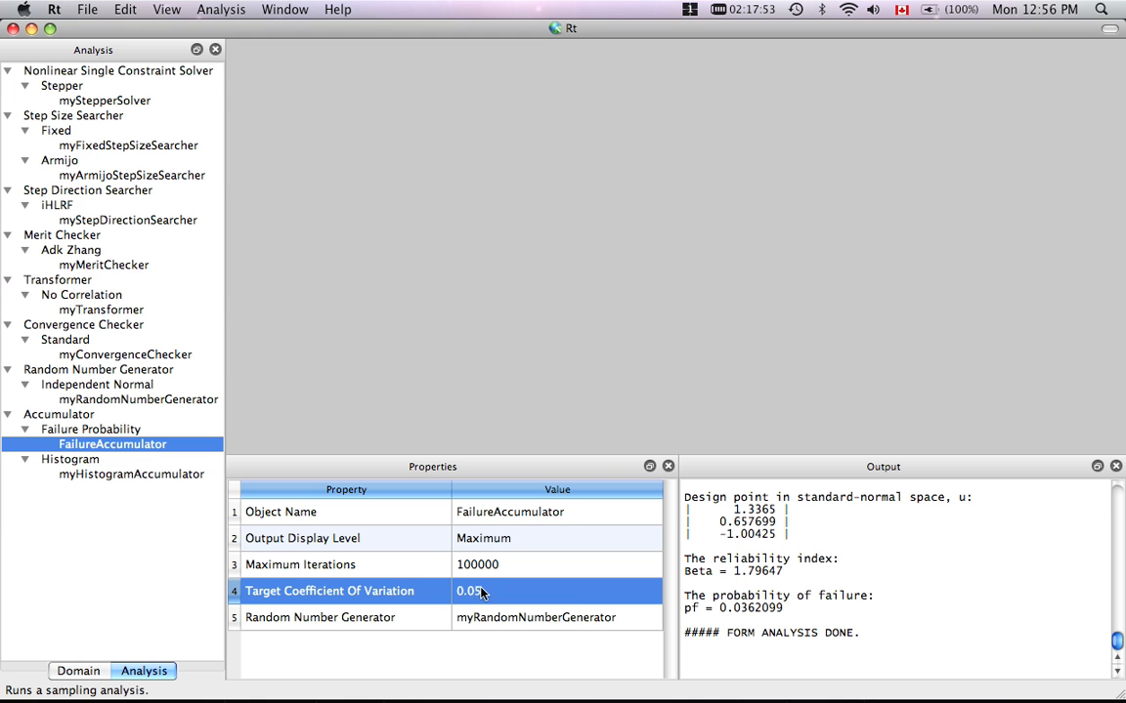
pyautogui.doubleClick(482, 592)
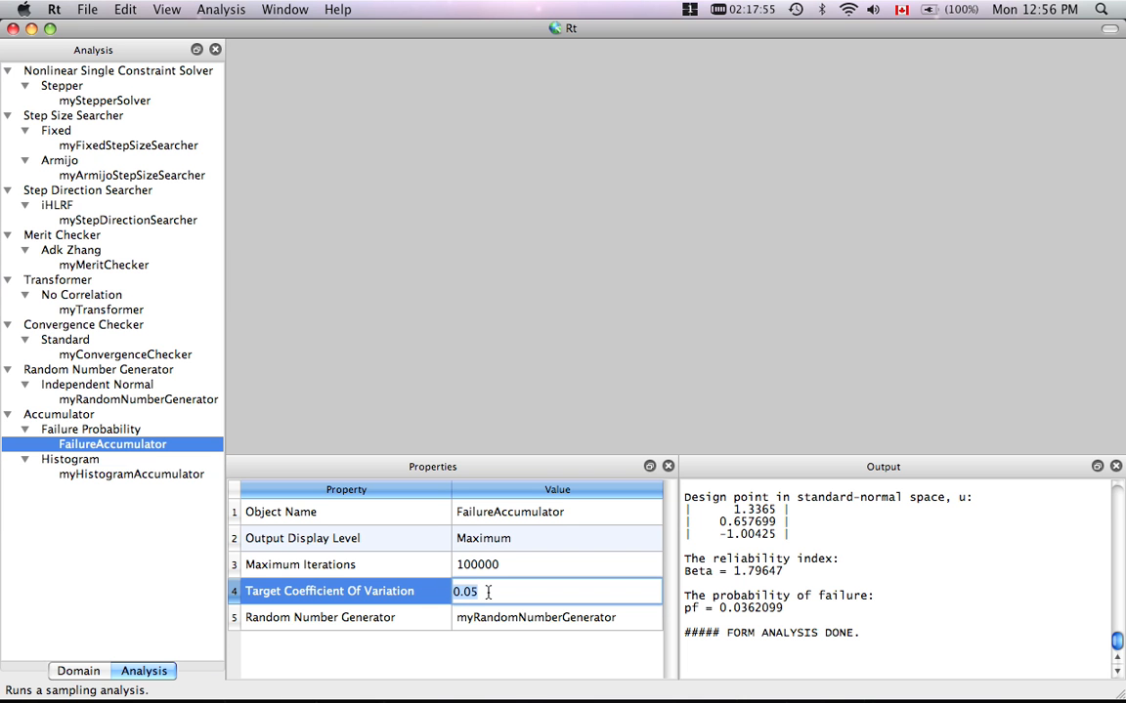
pyautogui.click(487, 592)
pyautogui.press('BackSpace')
pyautogui.write('2')
pyautogui.press('BackSpace')
pyautogui.press('BackSpace')
pyautogui.press('Return')
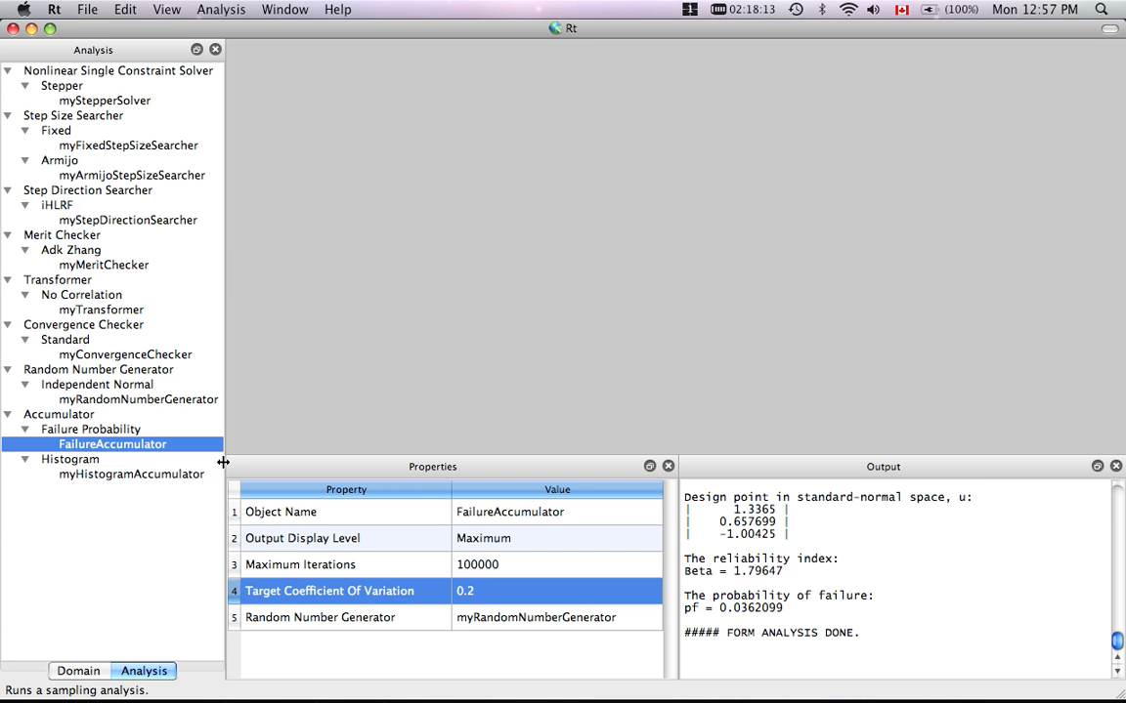
# Step: Run a sampling analysis of function F1 using myRandomNumberGenerator, myTransformer and FailureAccumulator
pyautogui.click(230, 9)
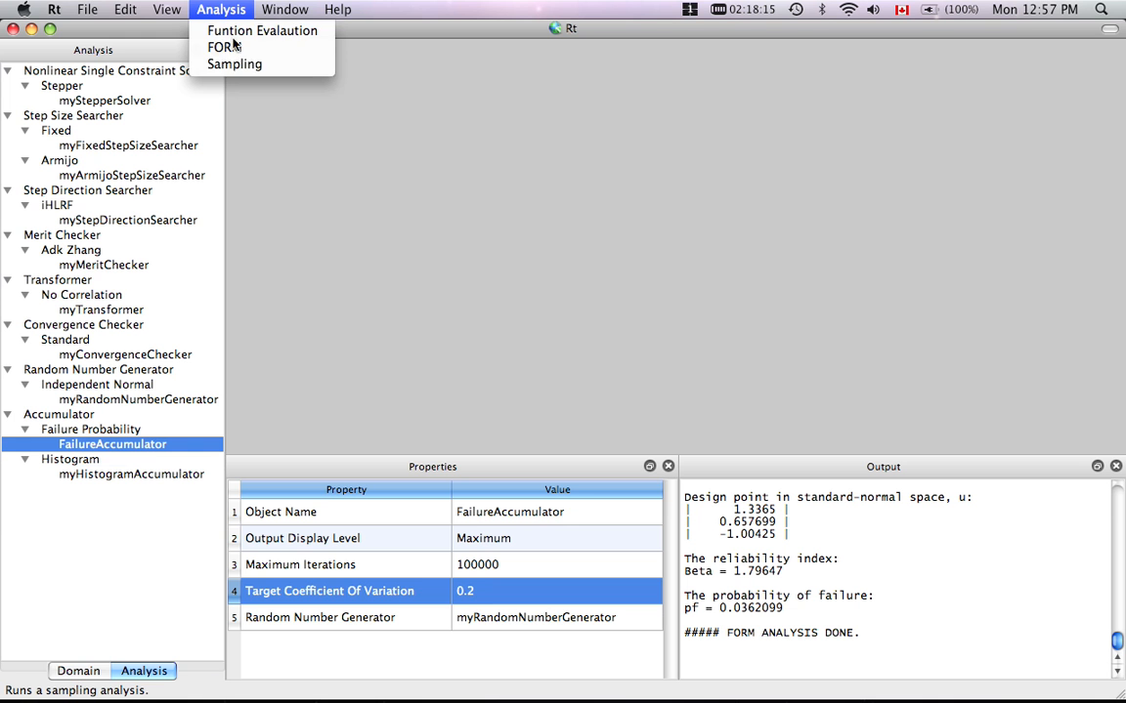
pyautogui.click(239, 65)
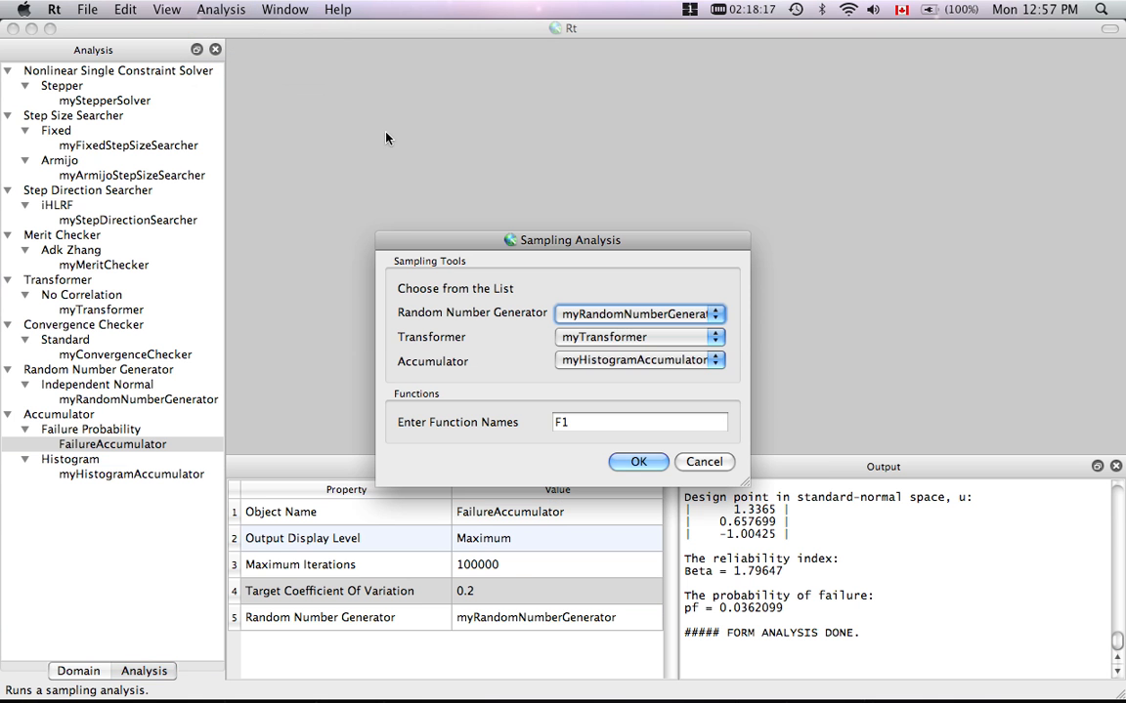
pyautogui.click(717, 363)
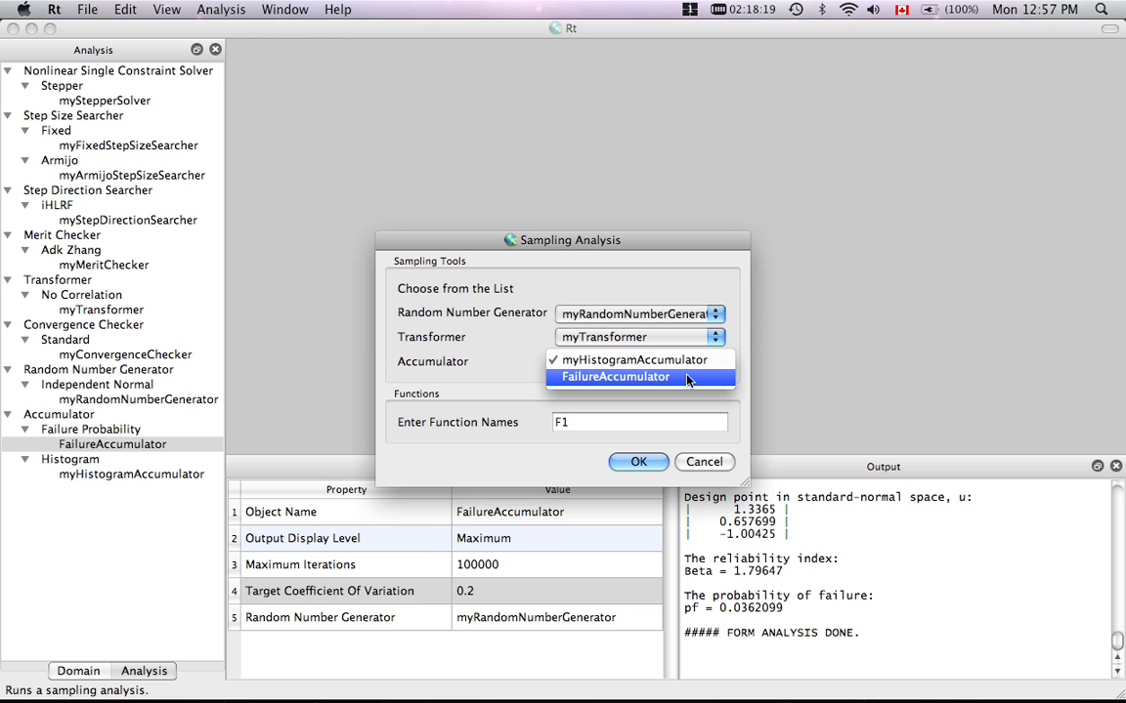
pyautogui.click(687, 379)
pyautogui.click(638, 463)
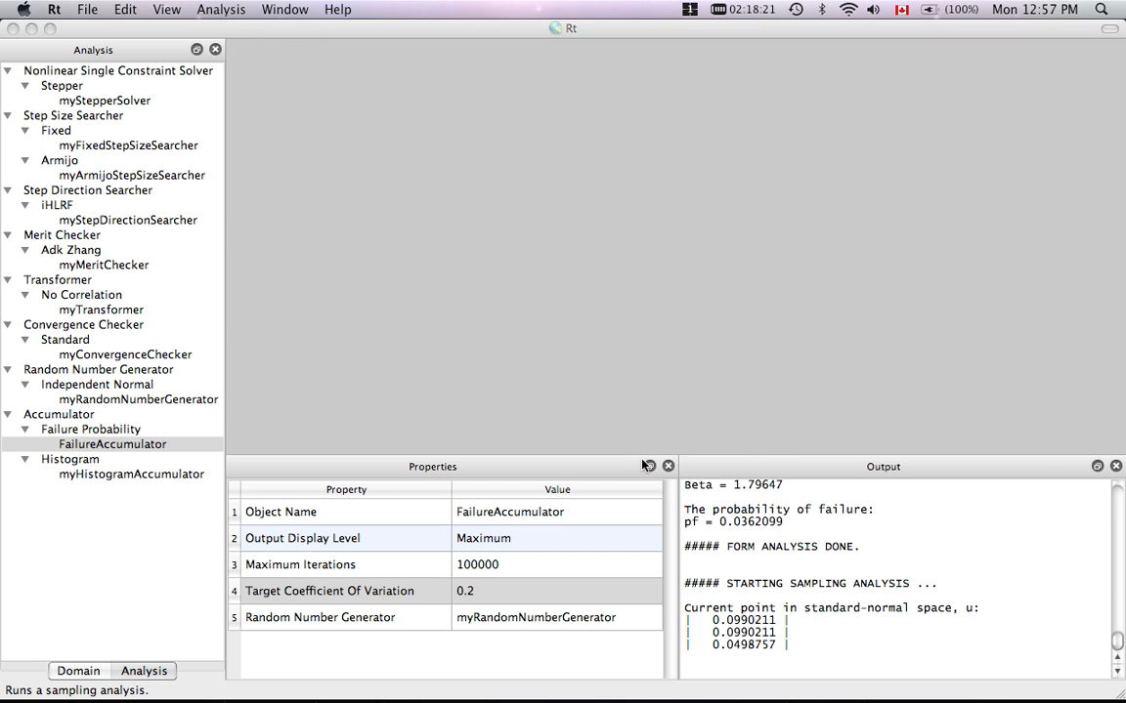